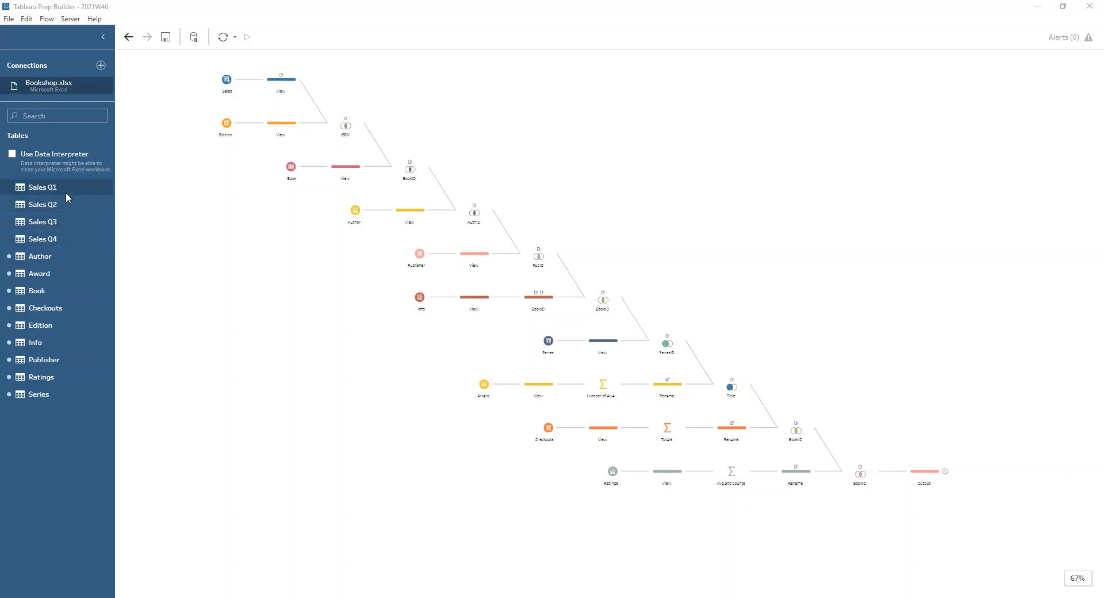
# - Review the Sales input's wildcard union settings, which match sheets named Sales* in Bookshop.xlsx
pyautogui.moveTo(57, 185); pyautogui.dragTo(85, 183)
pyautogui.click(226, 80)
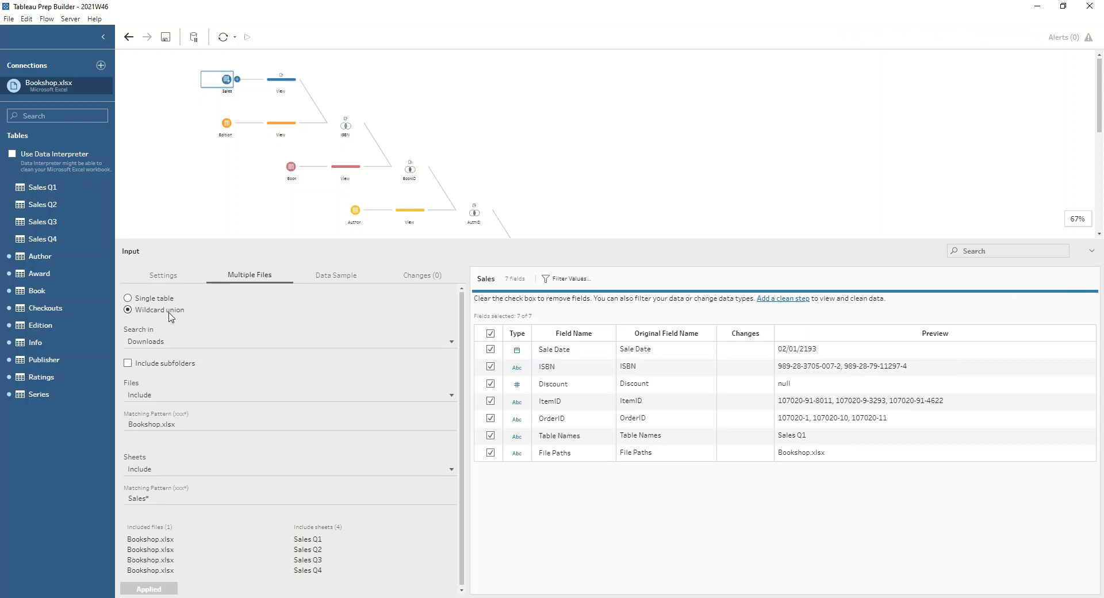
pyautogui.click(154, 498)
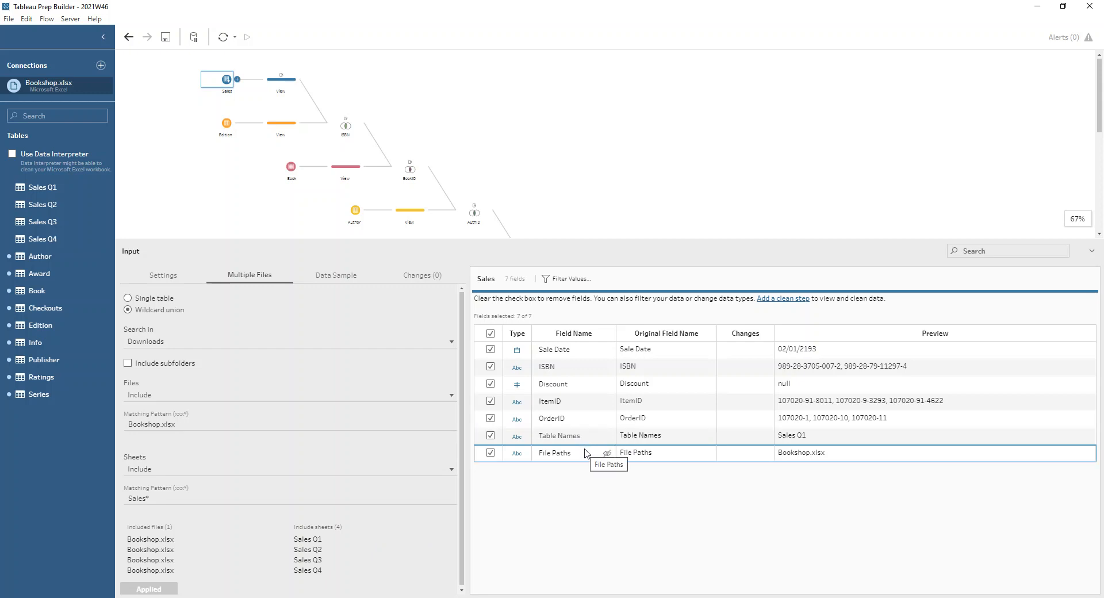
# - Inspect the list of changes made in the Sales branch's View cleaning step
pyautogui.click(268, 85)
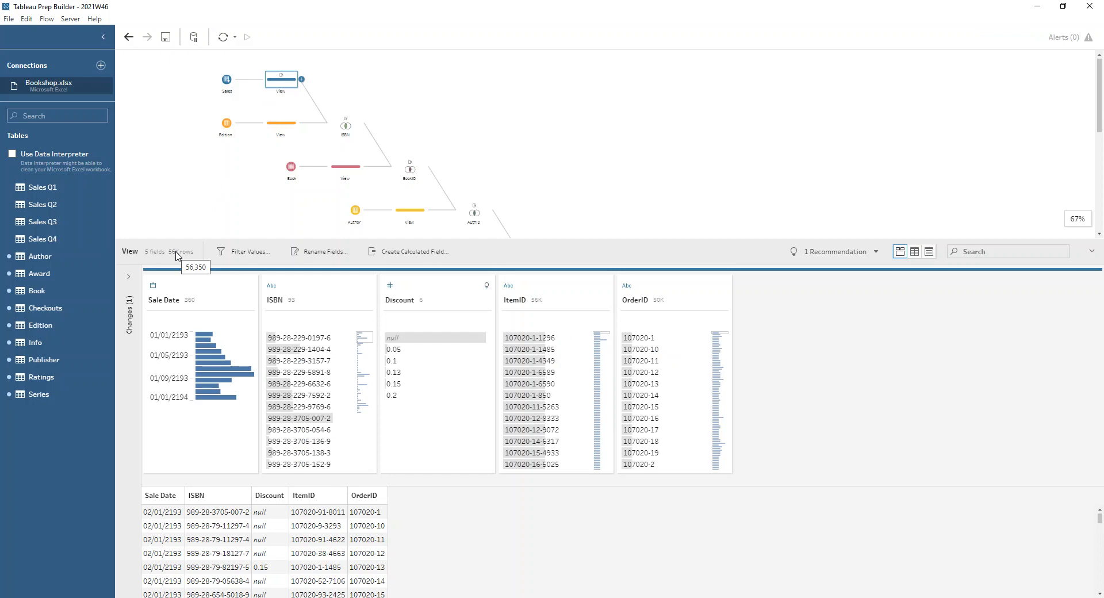
pyautogui.click(128, 276)
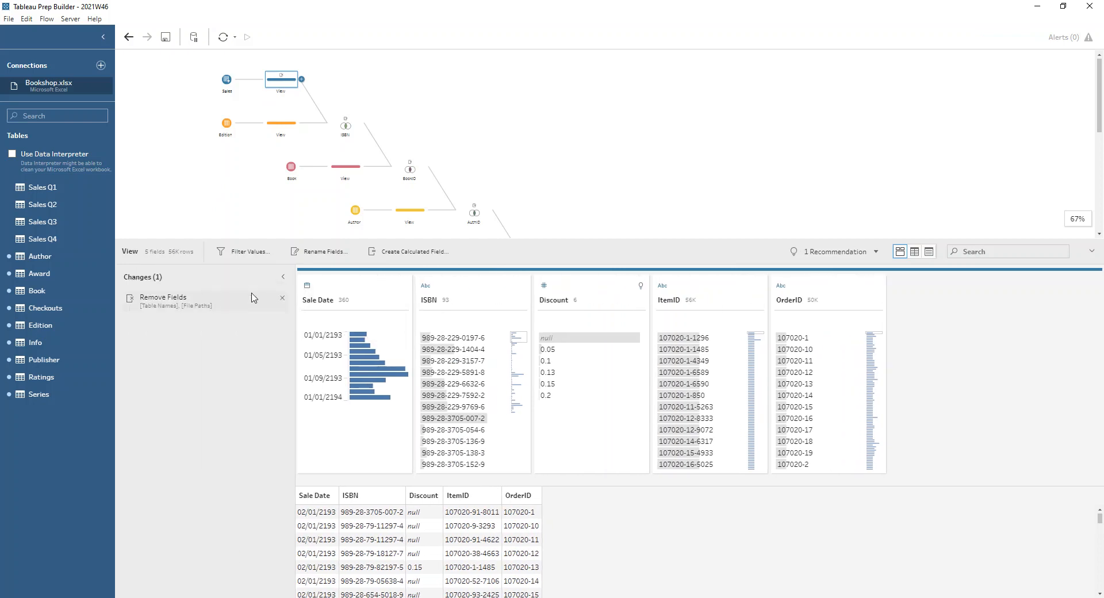
pyautogui.click(283, 277)
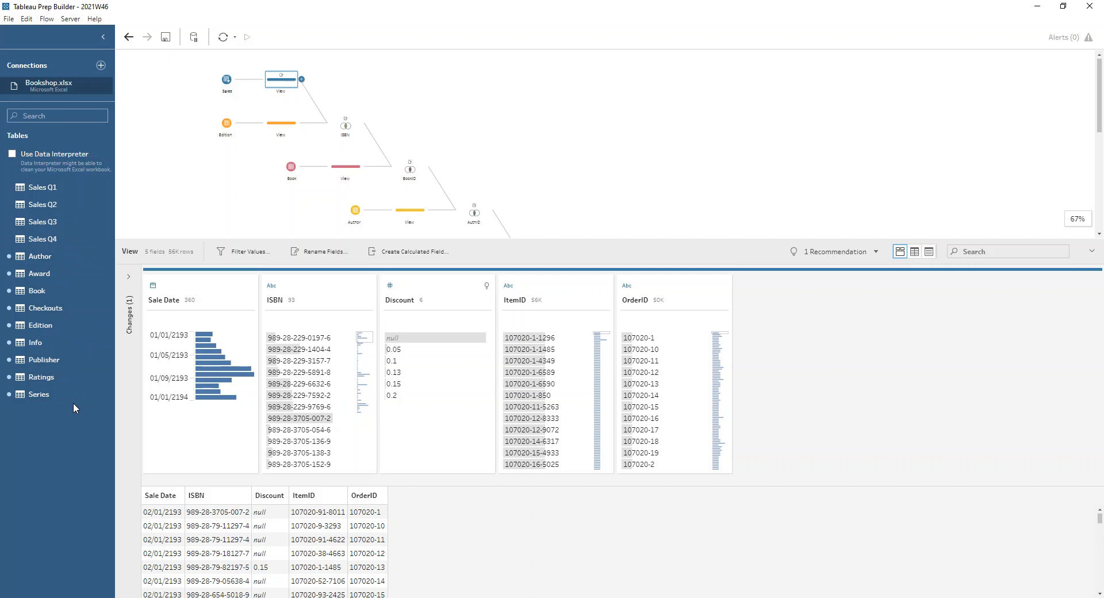
# - Compare the fields in the Book, Edition and Sales View steps to find a shared join field
pyautogui.click(345, 166)
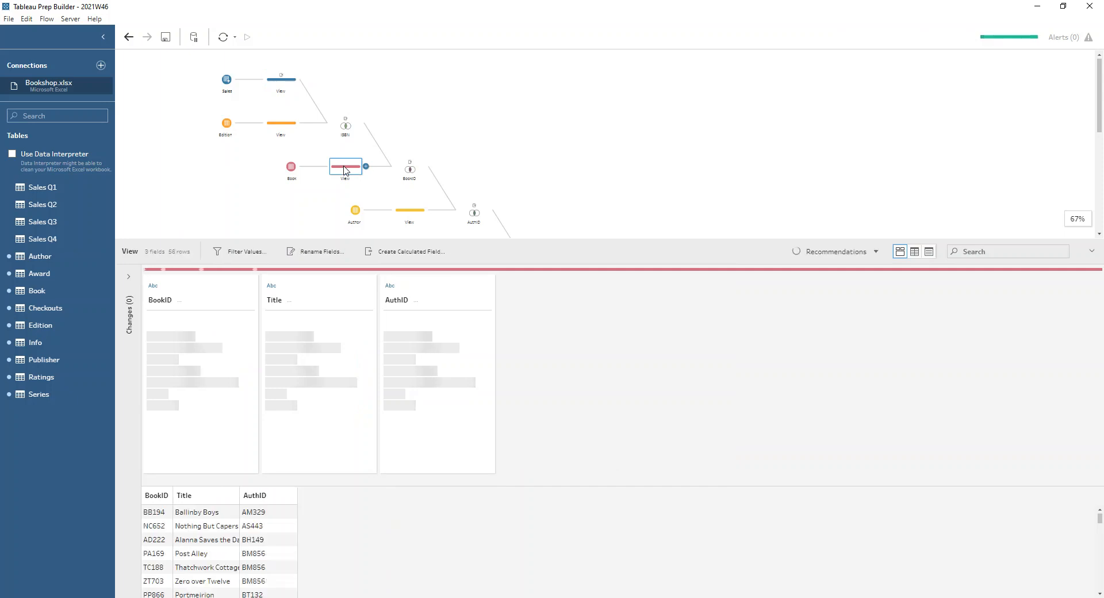
pyautogui.click(282, 126)
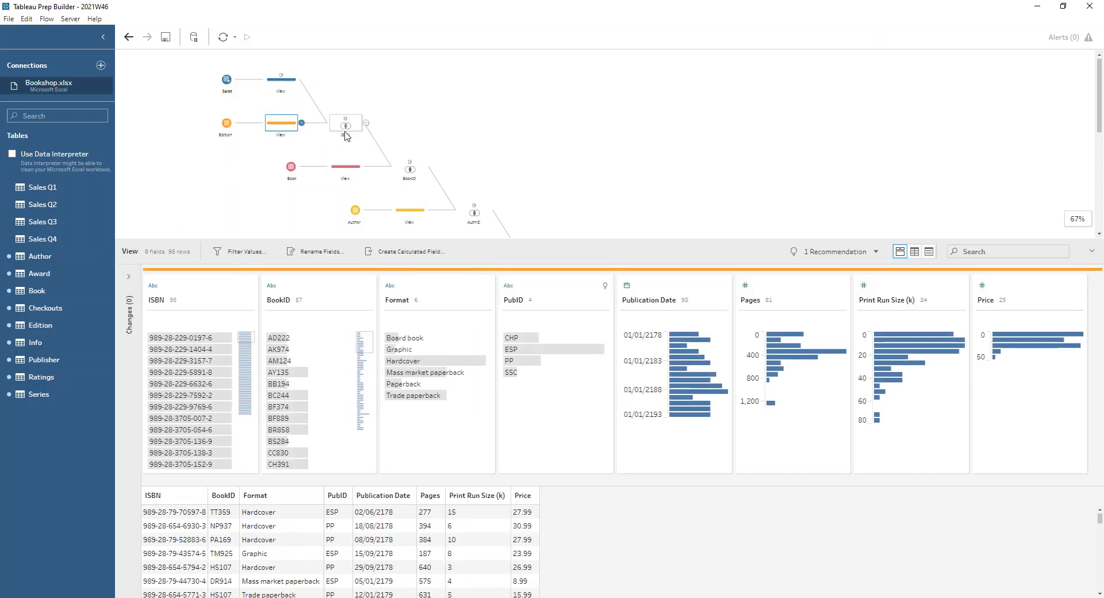
pyautogui.click(281, 79)
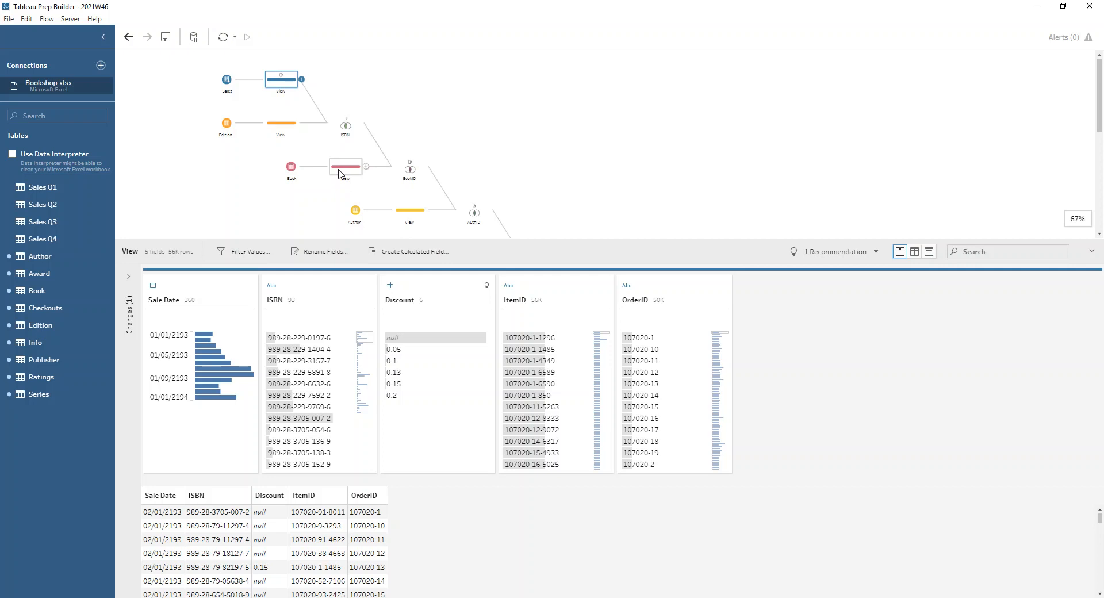
pyautogui.click(286, 123)
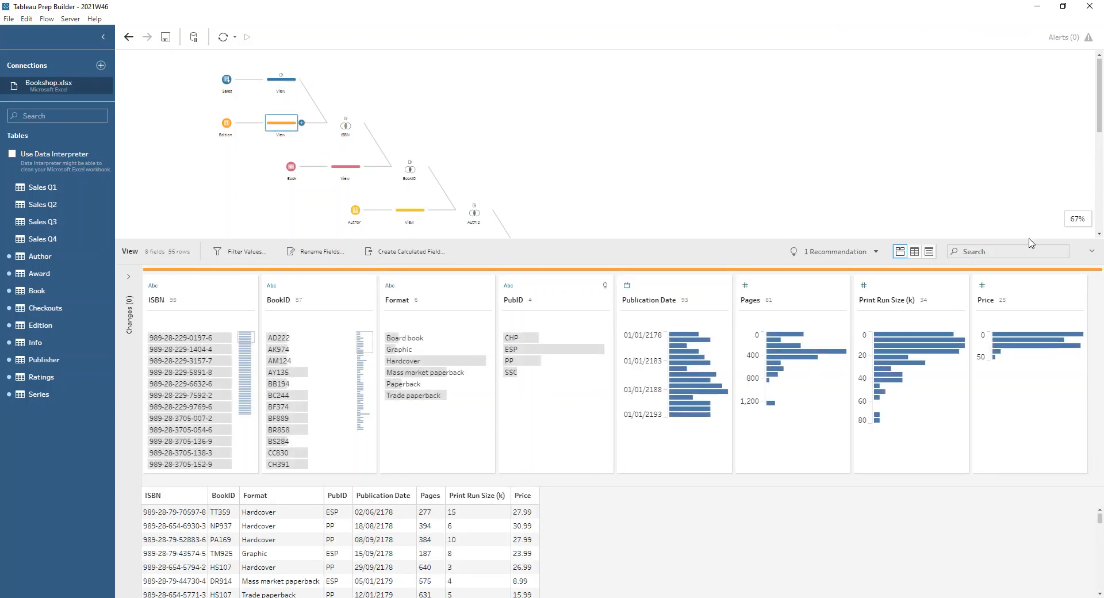
# - Zoom the flow to 100% and examine the ISBN join between Sales and Edition, including its clause, type and results summary
pyautogui.click(1060, 219)
pyautogui.click(1060, 220)
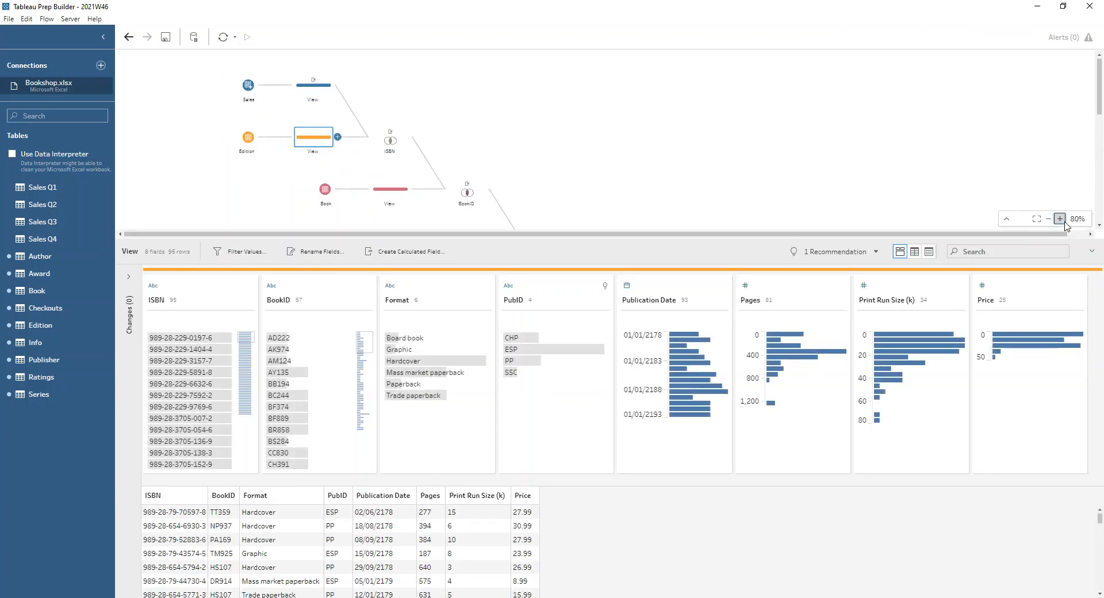
pyautogui.click(1061, 219)
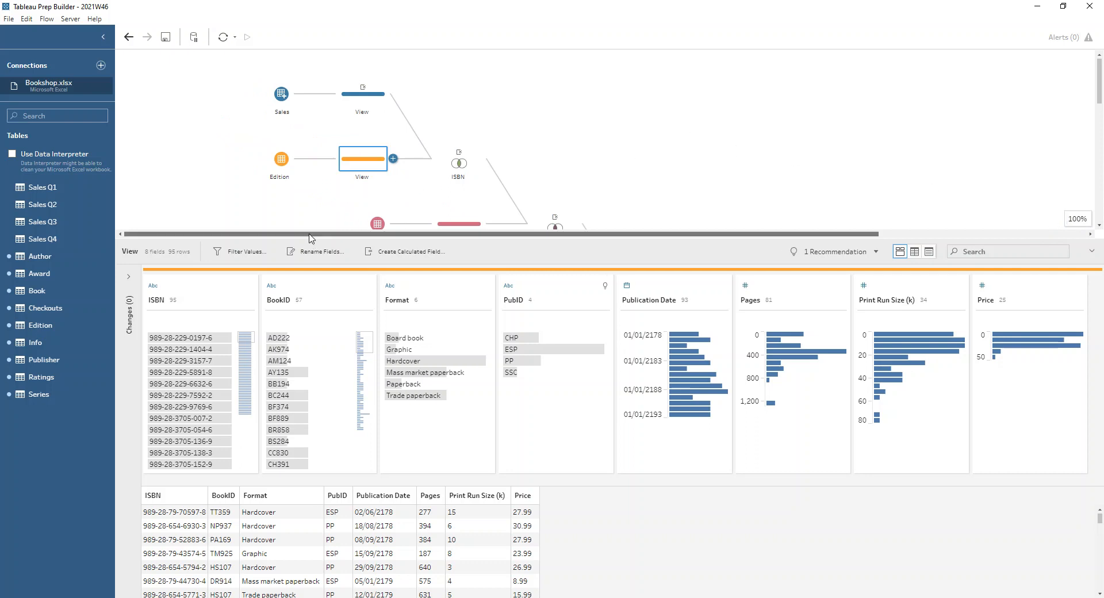
pyautogui.moveTo(310, 233); pyautogui.dragTo(352, 241)
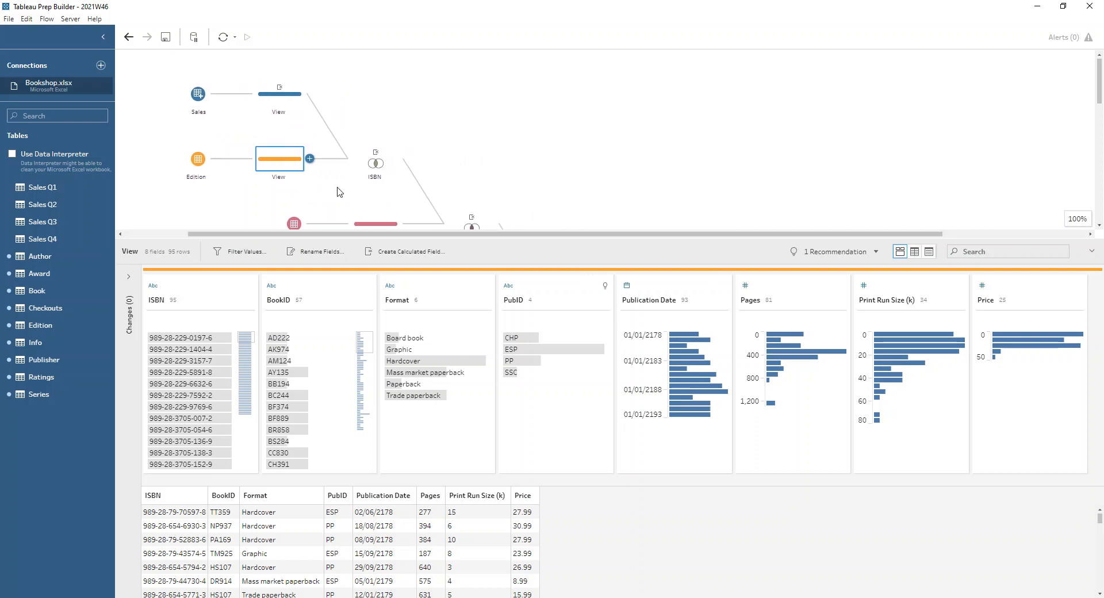
pyautogui.click(368, 168)
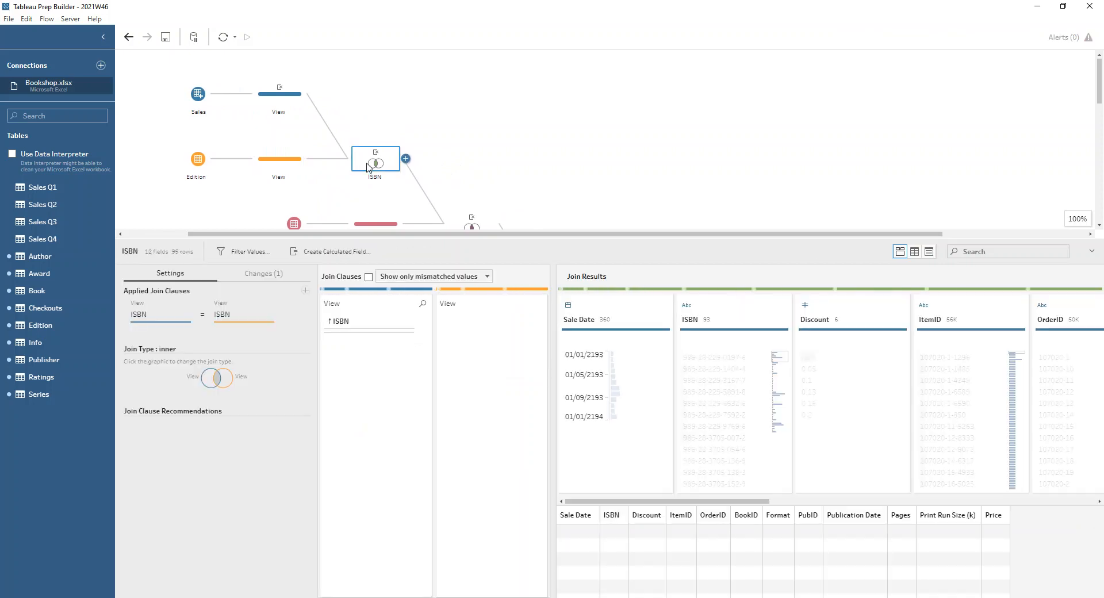
pyautogui.moveTo(282, 165)
pyautogui.mouseDown()
pyautogui.moveTo(315, 105)
pyautogui.moveTo(280, 161)
pyautogui.mouseUp()
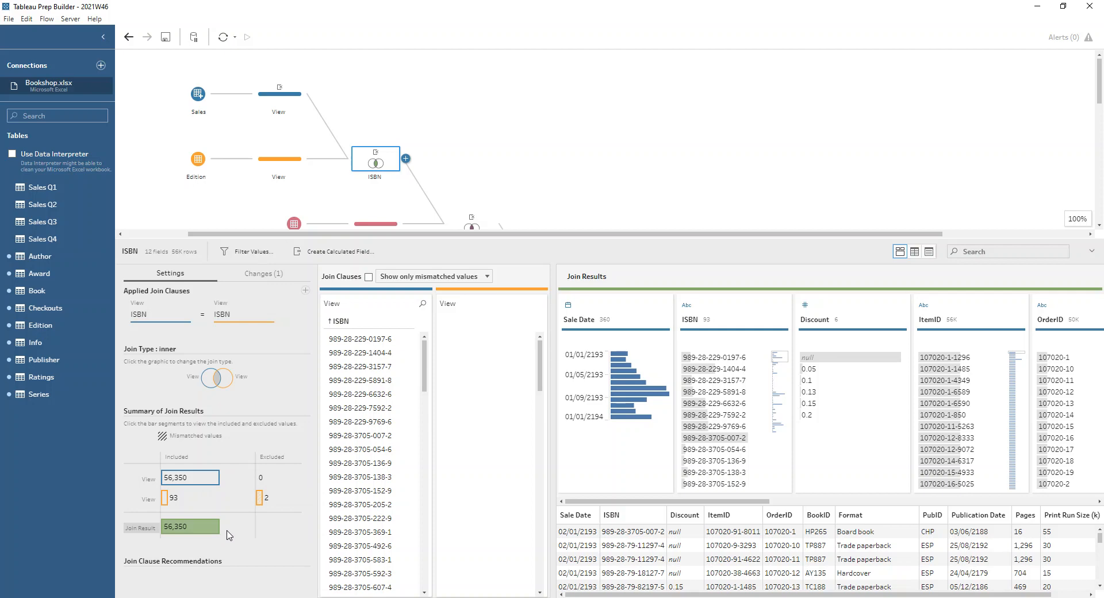
pyautogui.moveTo(261, 498)
# - Review the Book table's fields and the BookID join that adds Book to the combined sales data
pyautogui.scroll(-1, 485, 177)
pyautogui.click(374, 168)
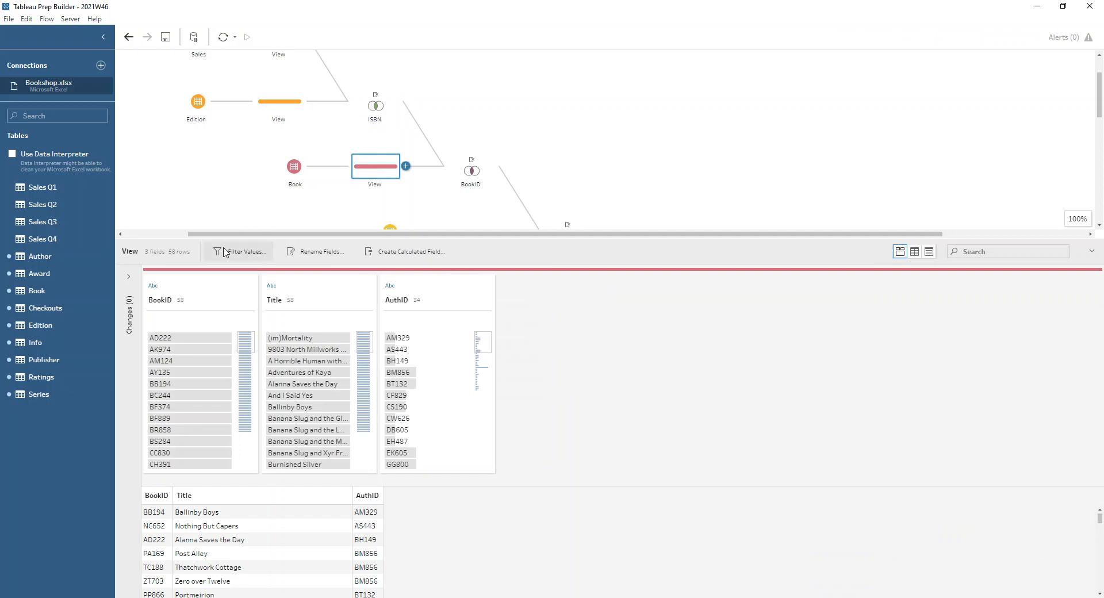
pyautogui.click(464, 173)
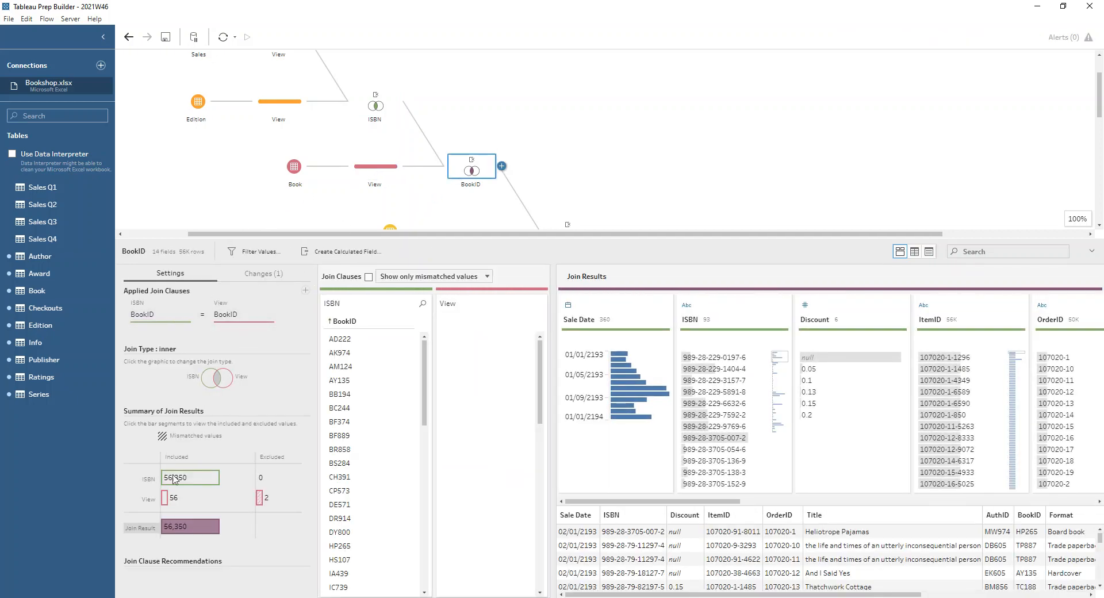
pyautogui.moveTo(186, 530)
# - Compare the Author and Book fields, and examine the AuthID join that brings in the Author table
pyautogui.scroll(-1, 387, 193)
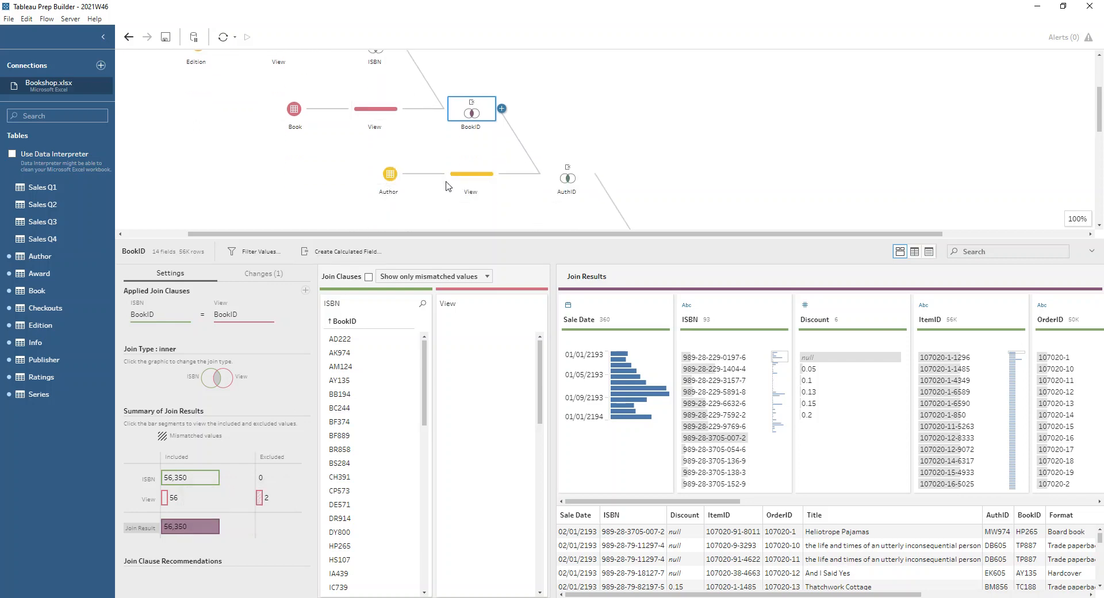
pyautogui.click(465, 184)
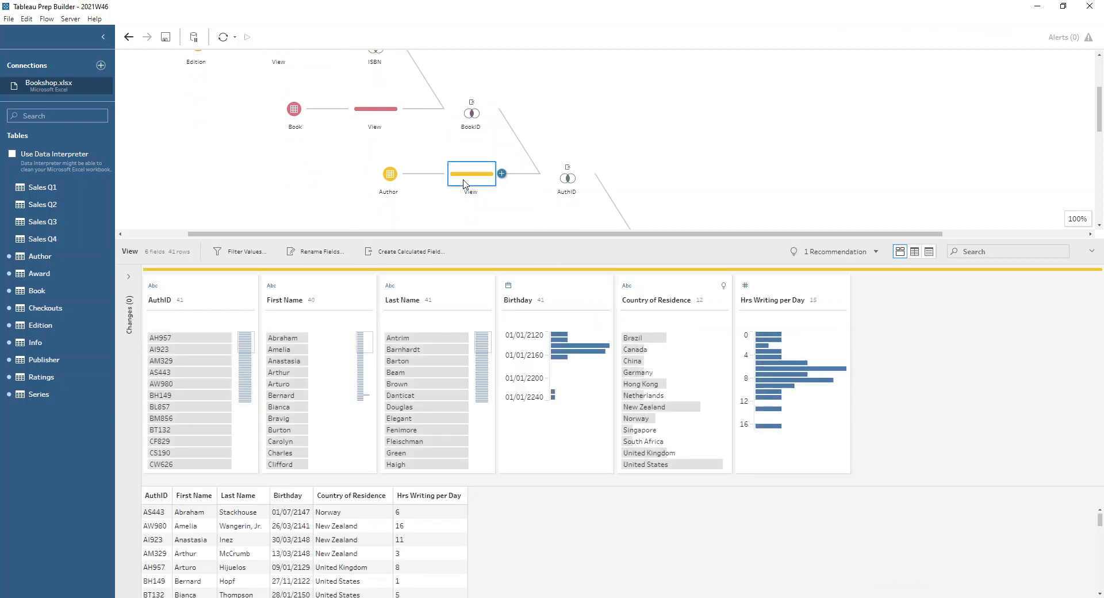
pyautogui.click(362, 115)
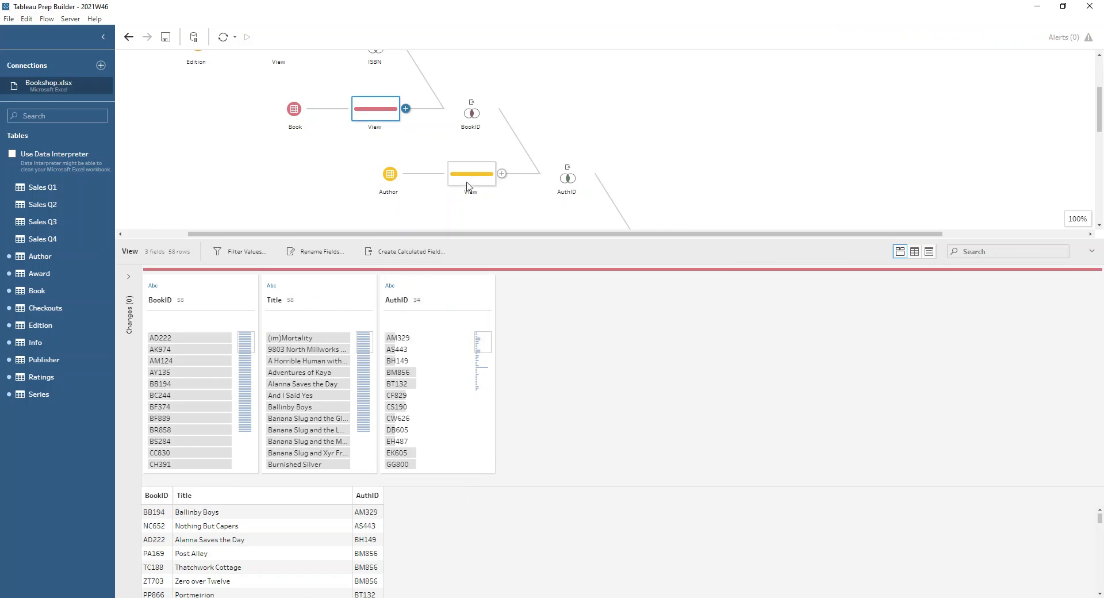
pyautogui.click(467, 184)
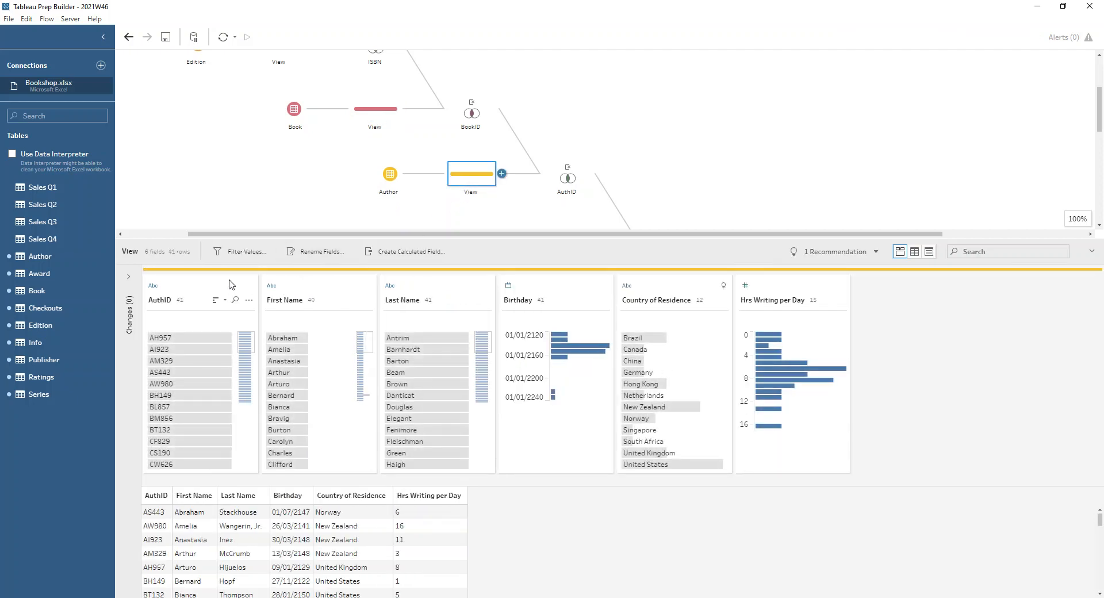
pyautogui.click(555, 184)
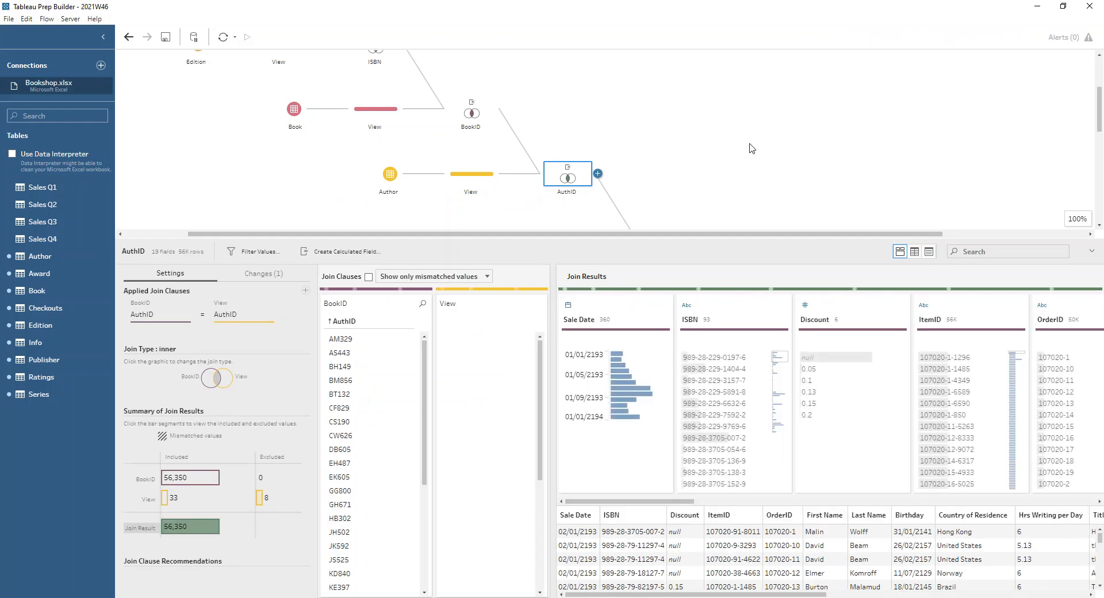
# - Check the Publisher View step's fields against Author, Book and Edition to find the field they share
pyautogui.scroll(-2, 566, 127)
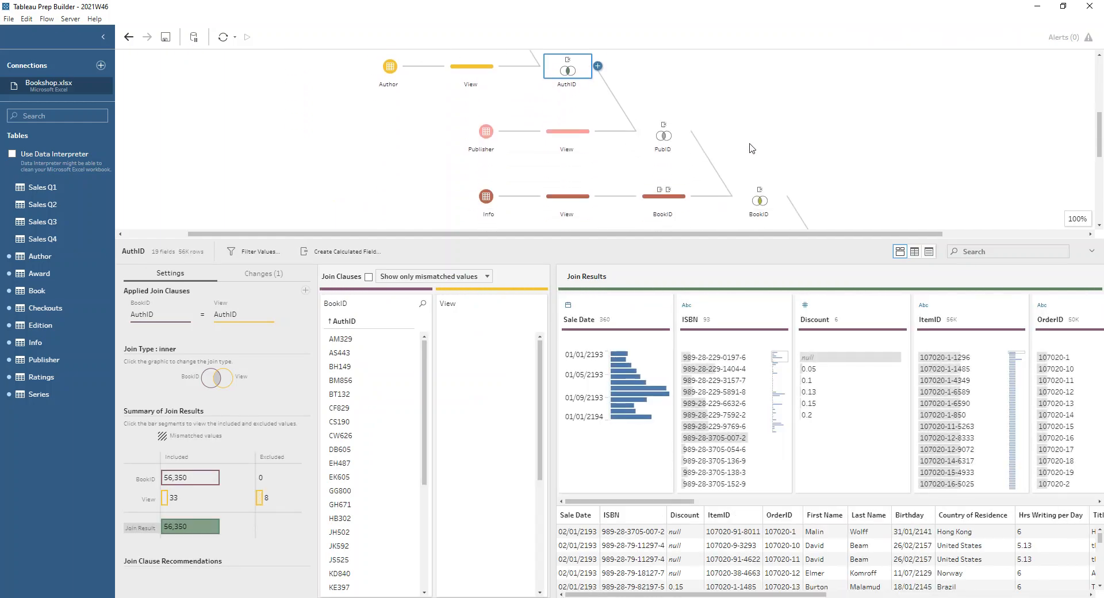
pyautogui.click(567, 127)
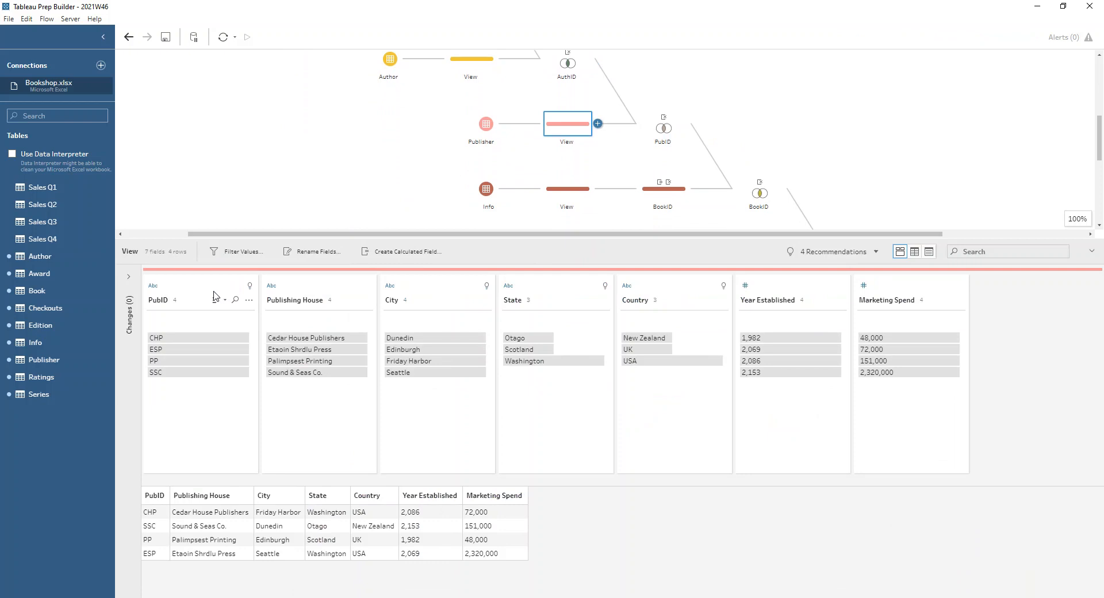
pyautogui.click(473, 61)
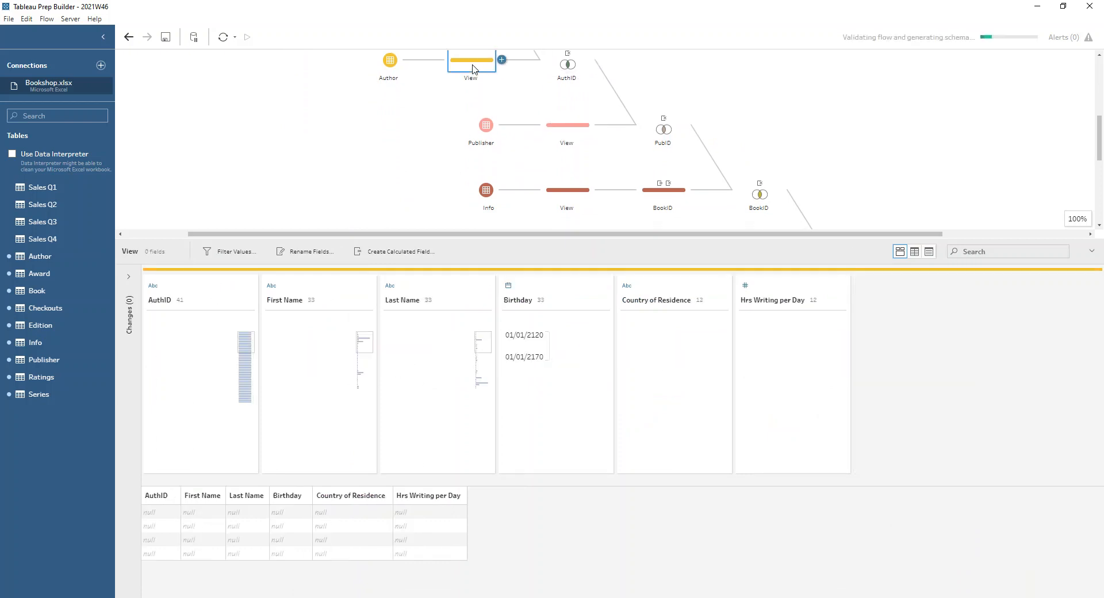
pyautogui.scroll(3, 400, 113)
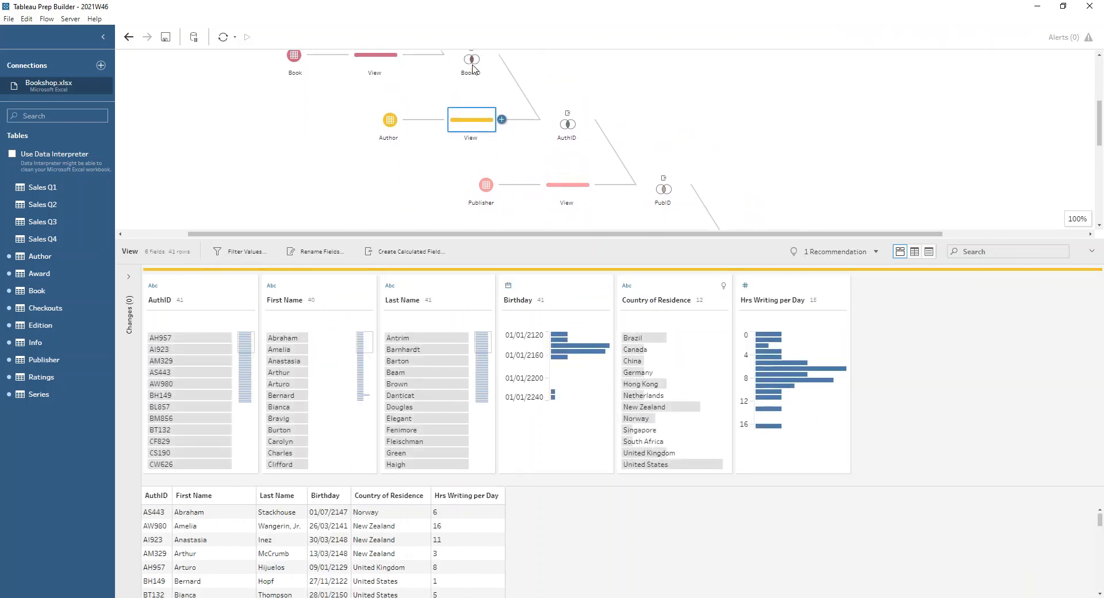
pyautogui.click(396, 113)
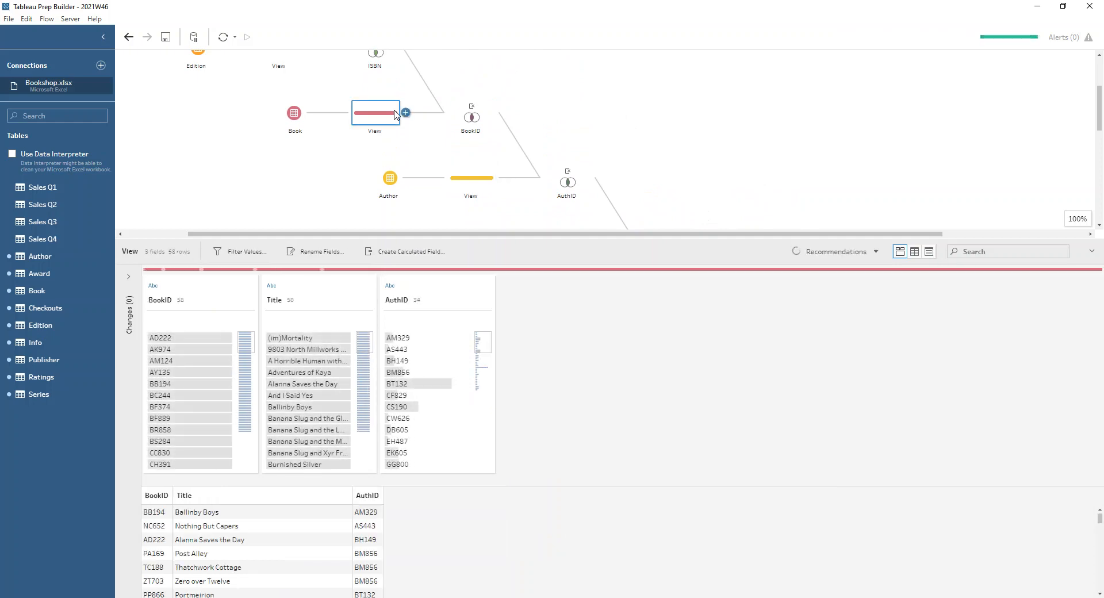
pyautogui.click(284, 166)
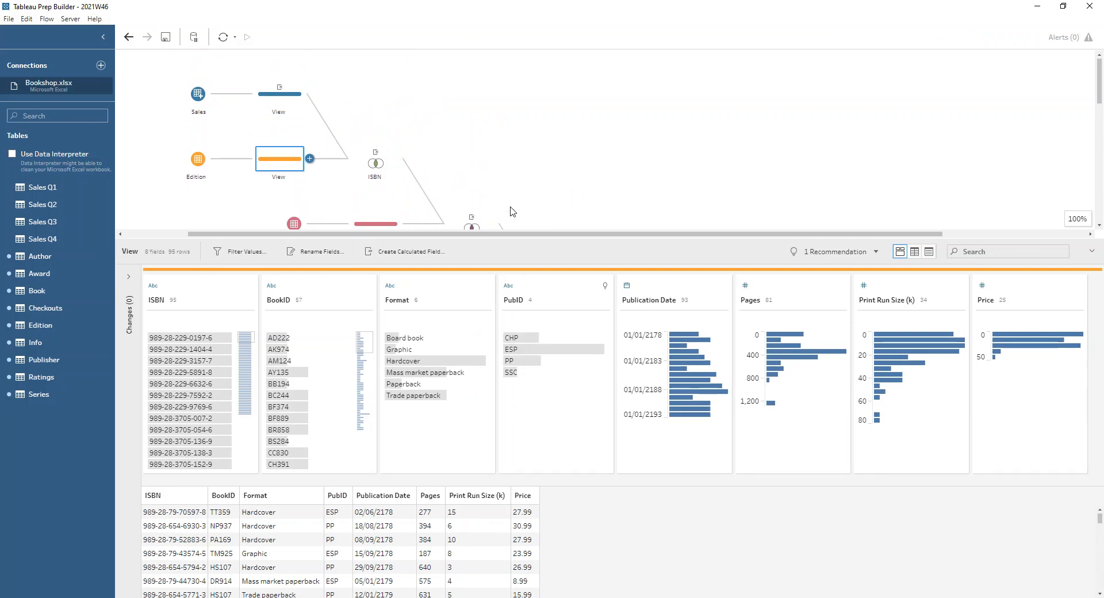
# - Examine the AuthID join and the PubID join that adds Publisher, including their clauses and results summaries
pyautogui.scroll(-5, 483, 140)
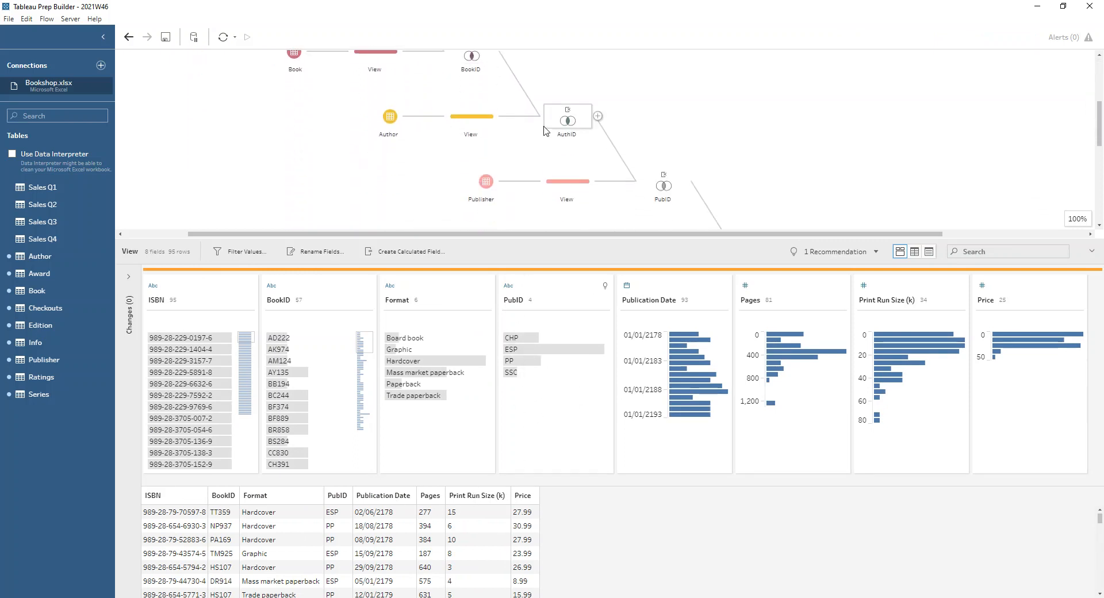
pyautogui.click(556, 129)
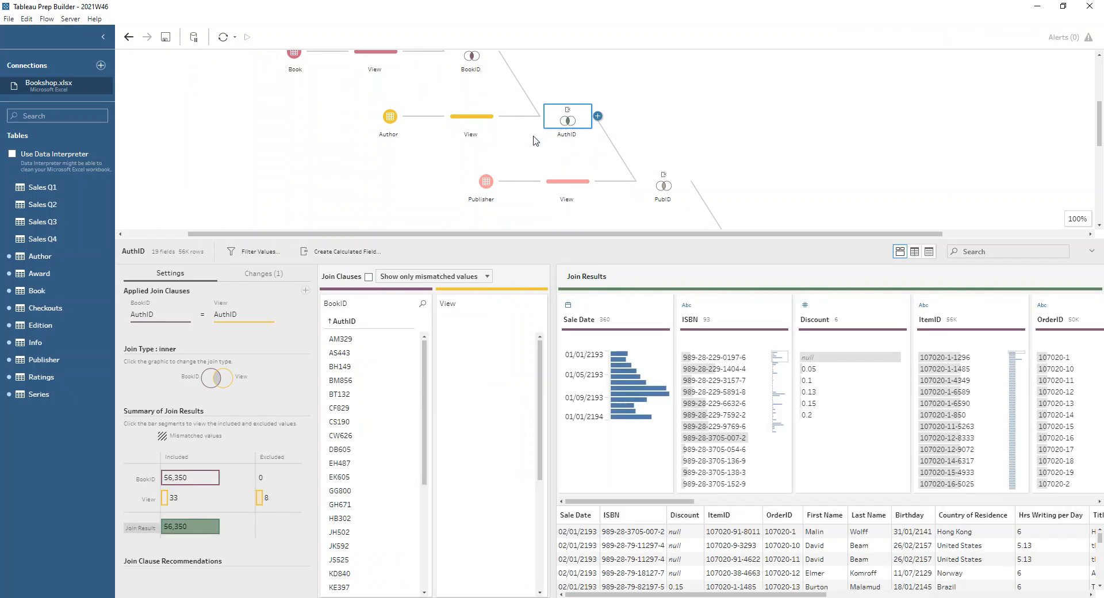
pyautogui.scroll(-3, 551, 156)
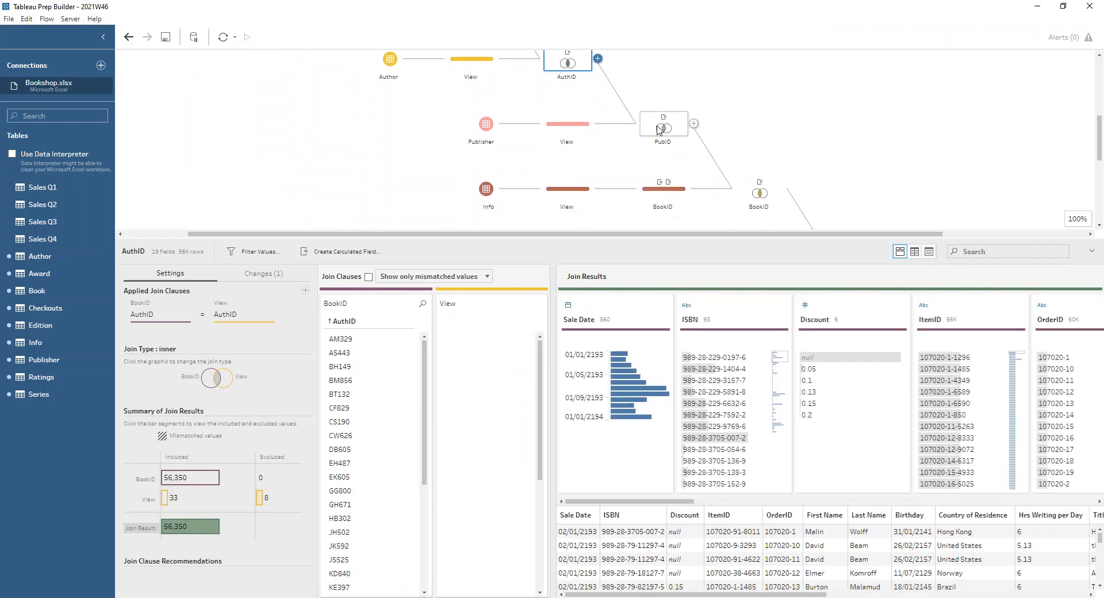
pyautogui.click(658, 128)
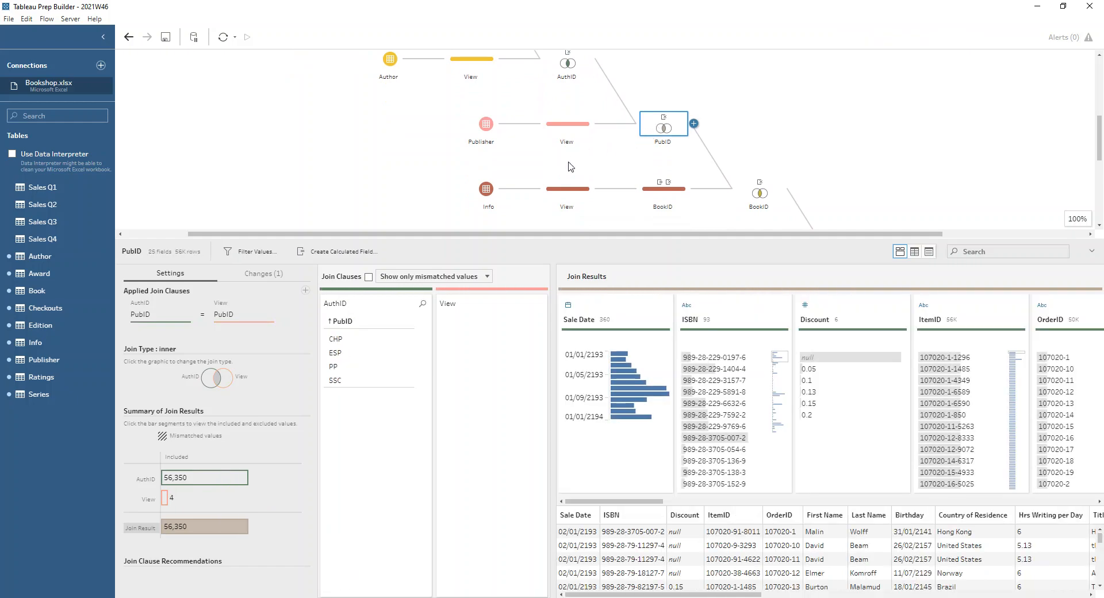
# - Look over the Info and Publisher fields, and browse the PubID join results to the BookID field
pyautogui.click(558, 196)
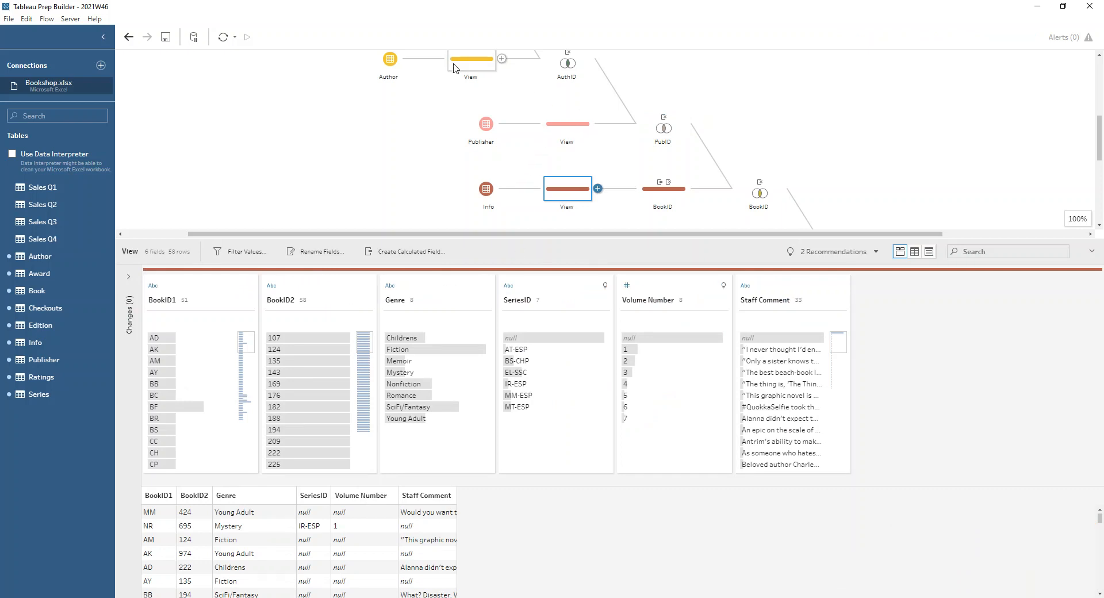
pyautogui.click(553, 125)
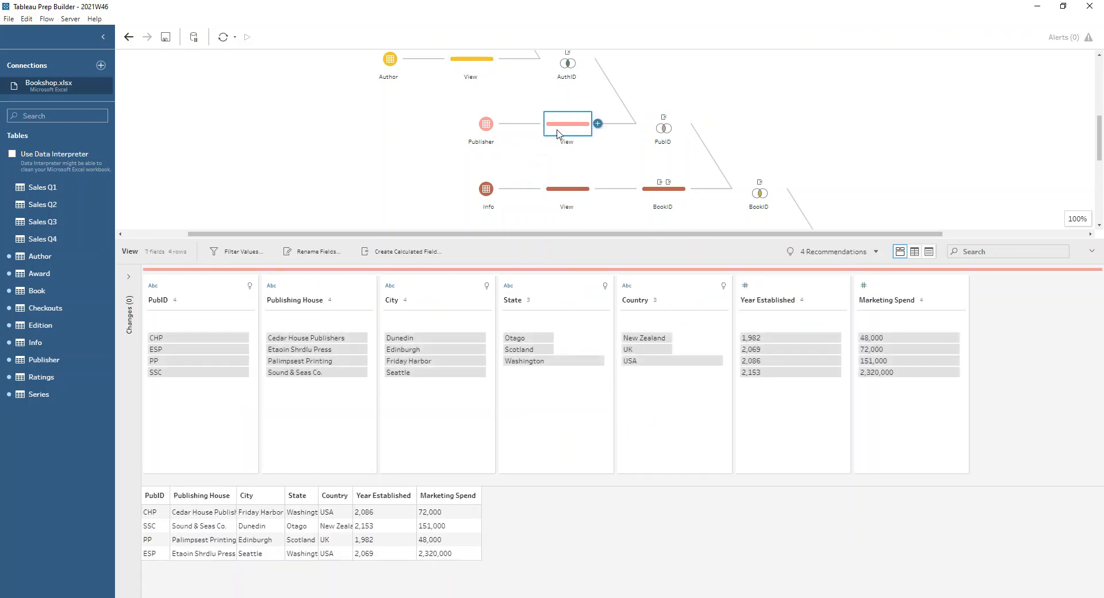
pyautogui.click(676, 133)
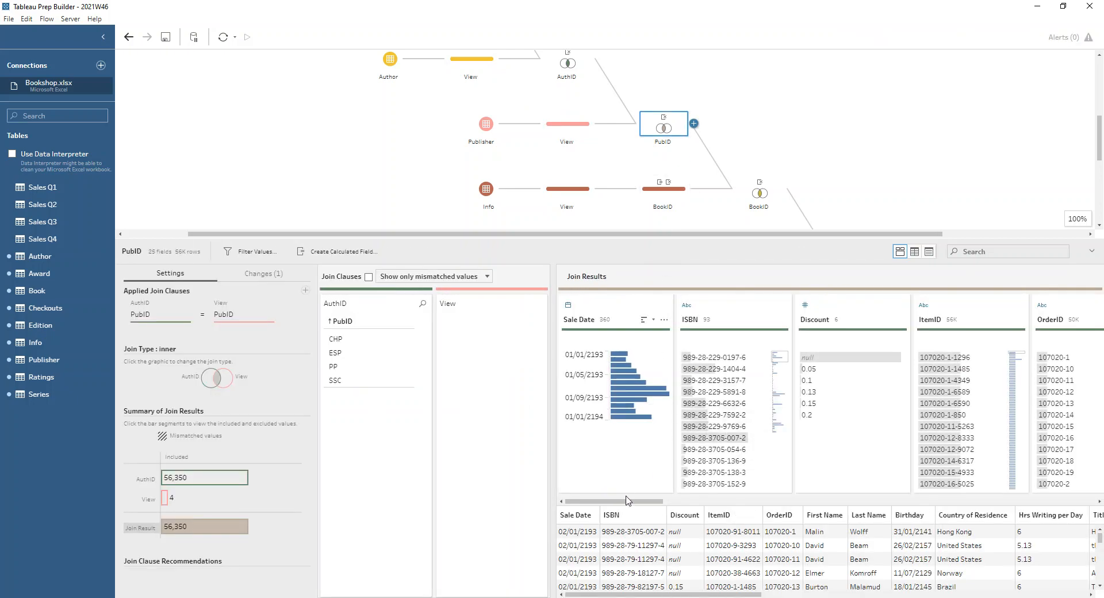
pyautogui.moveTo(627, 501); pyautogui.dragTo(841, 507)
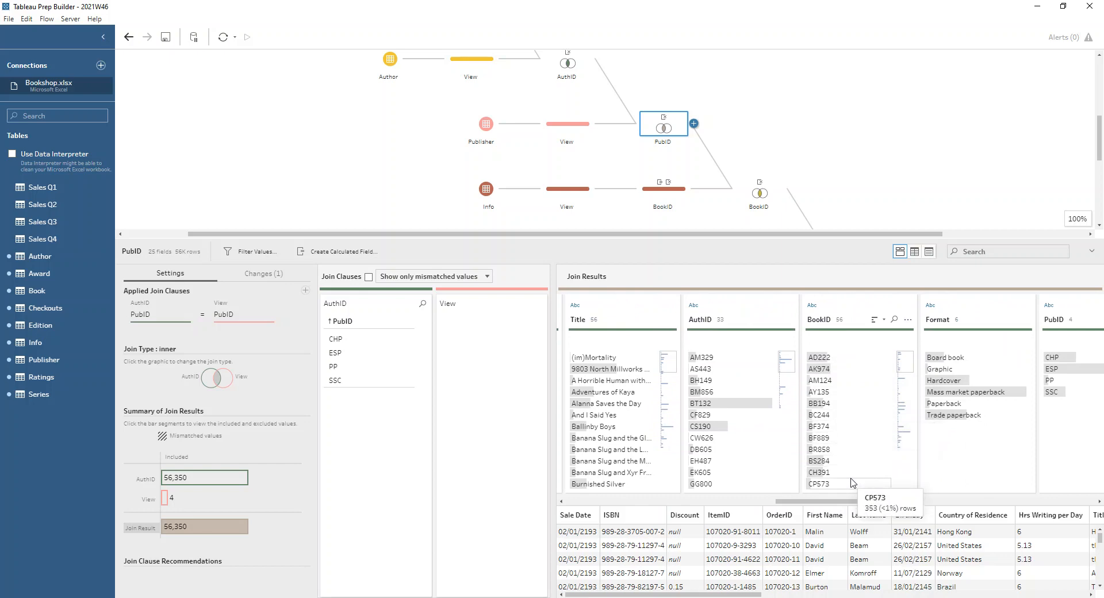
# - Examine the Info fields, the BookID calculation combining BookID1 and BookID2 with the removal of both, and the BookID join that adds Info
pyautogui.click(579, 194)
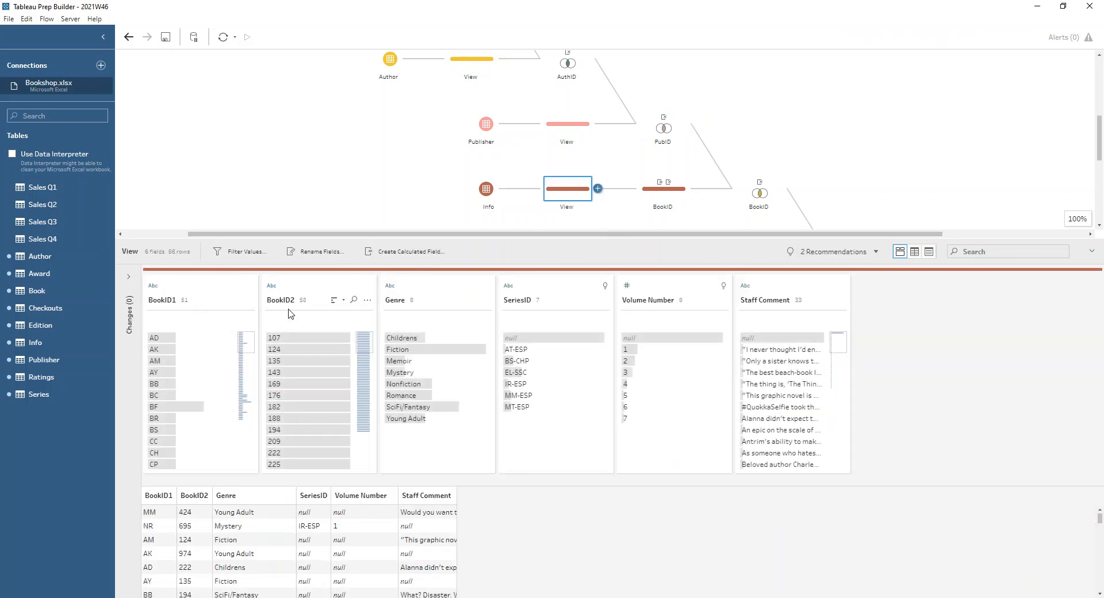
pyautogui.click(670, 189)
pyautogui.click(128, 282)
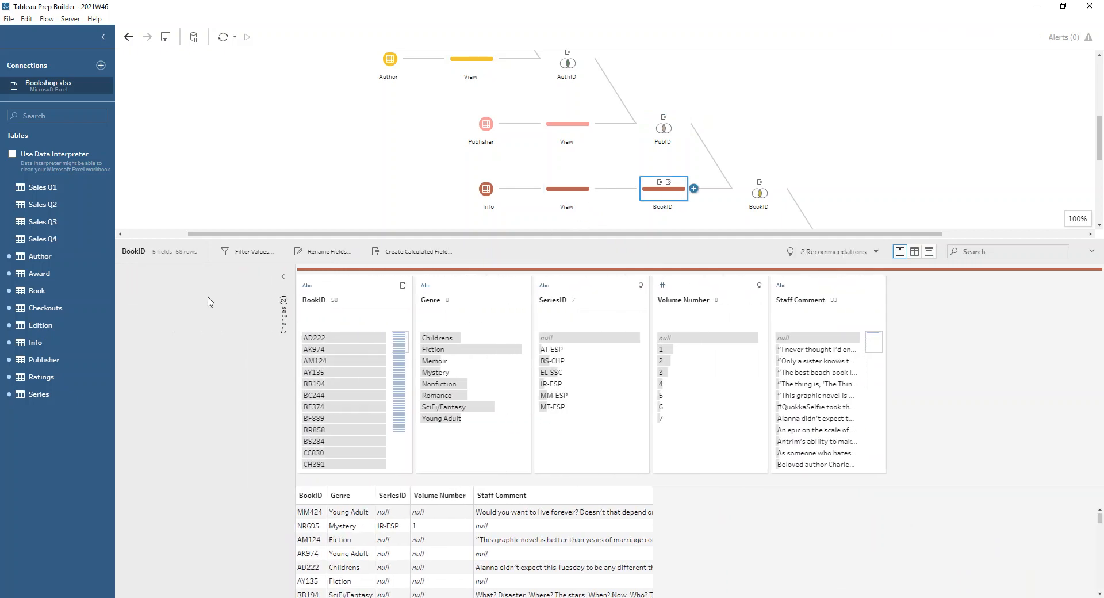
pyautogui.click(268, 299)
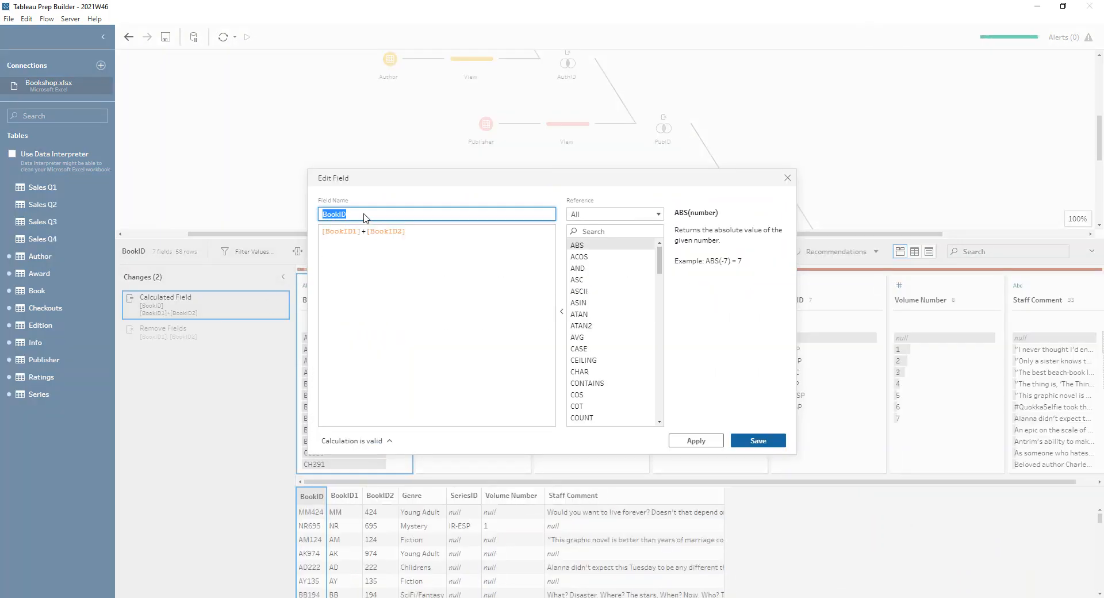
pyautogui.click(331, 233)
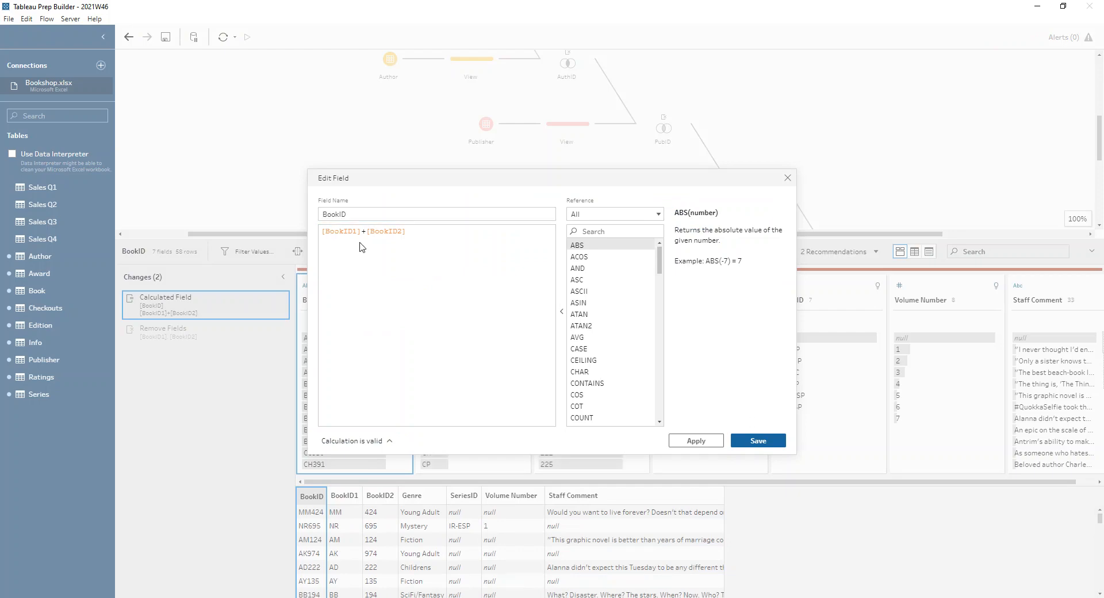
pyautogui.click(787, 178)
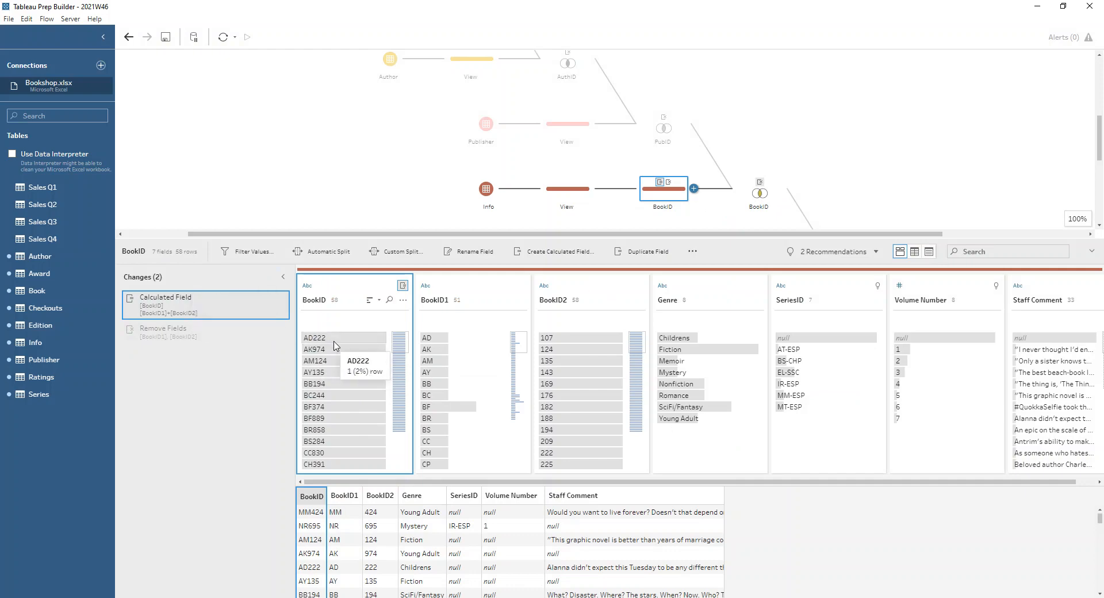
pyautogui.click(214, 336)
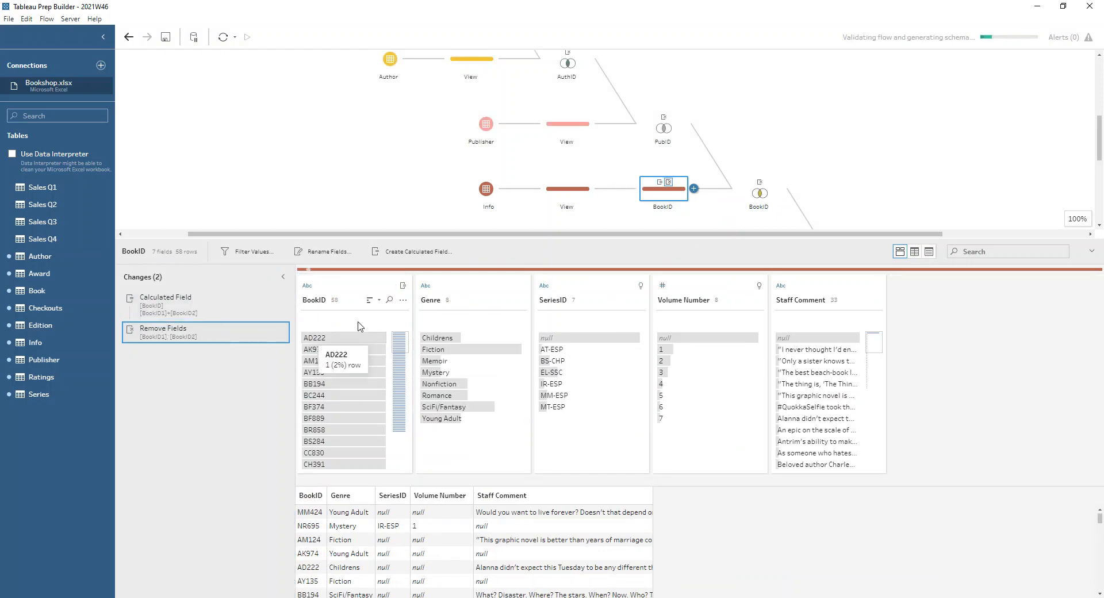
pyautogui.click(760, 195)
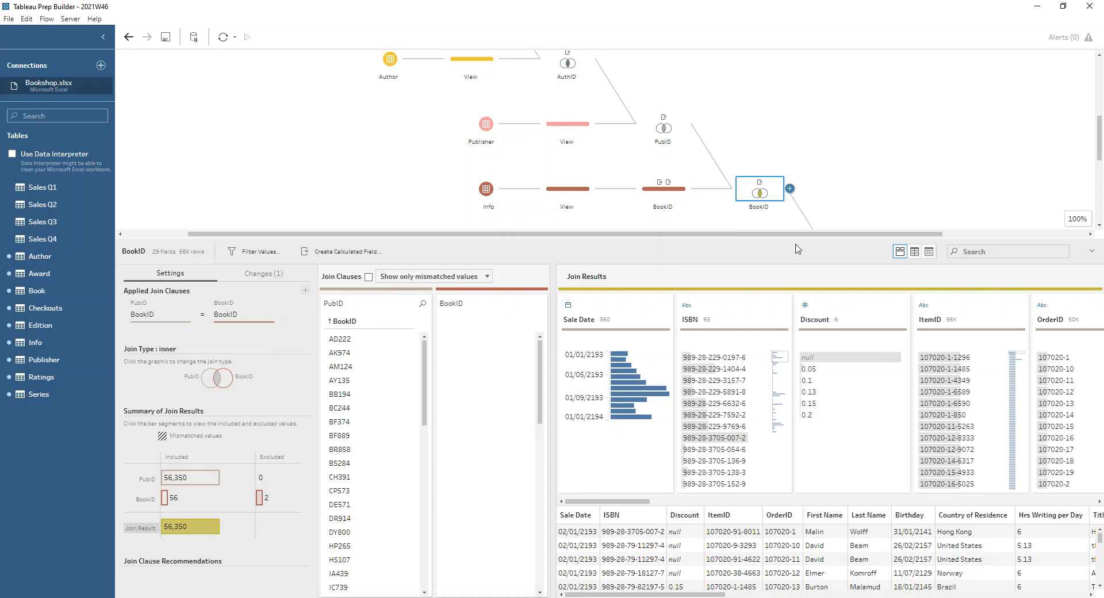
# - Look over the Series table's fields and examine the SeriesID join, including its join type and results summary
pyautogui.scroll(-4, 850, 194)
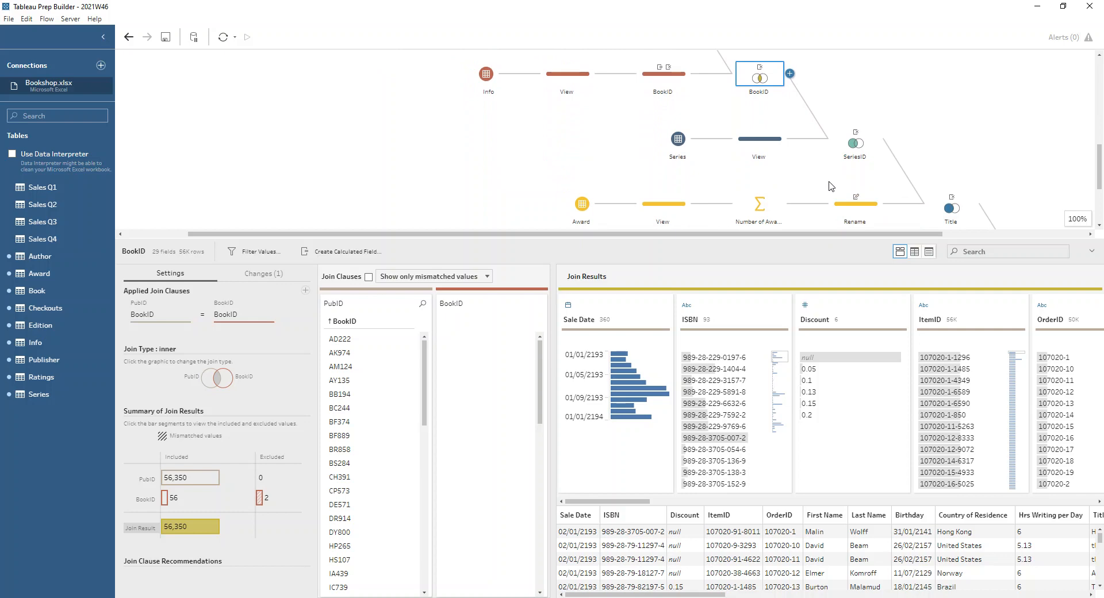
pyautogui.click(745, 140)
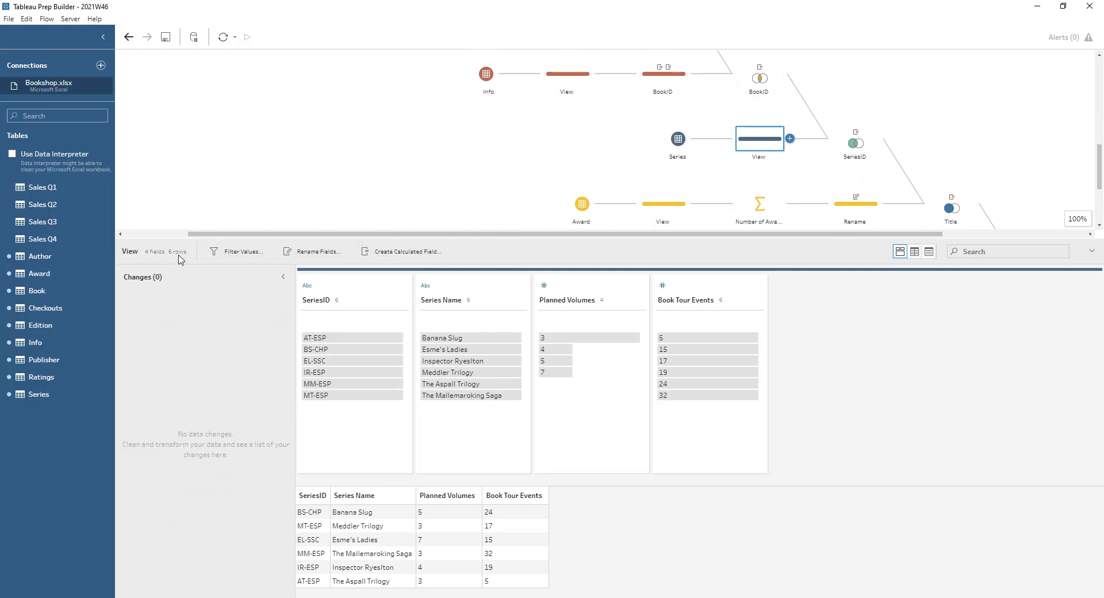
pyautogui.click(855, 143)
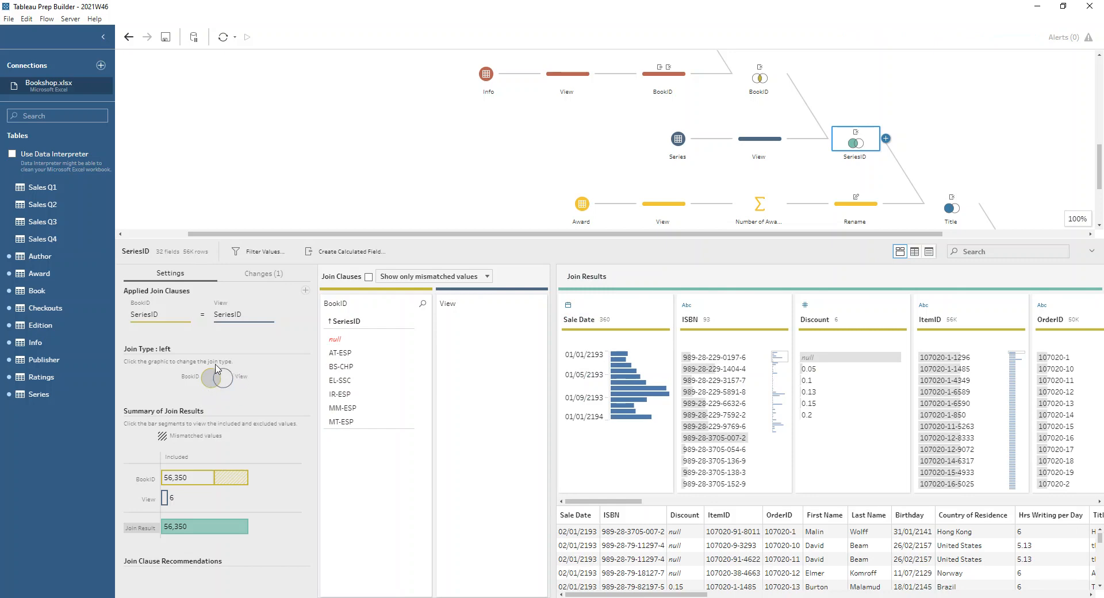
pyautogui.moveTo(235, 480)
pyautogui.moveTo(202, 527)
# - Look over the Award table's fields and highlight the award rows for the title The Mallemaroking
pyautogui.scroll(-3, 983, 129)
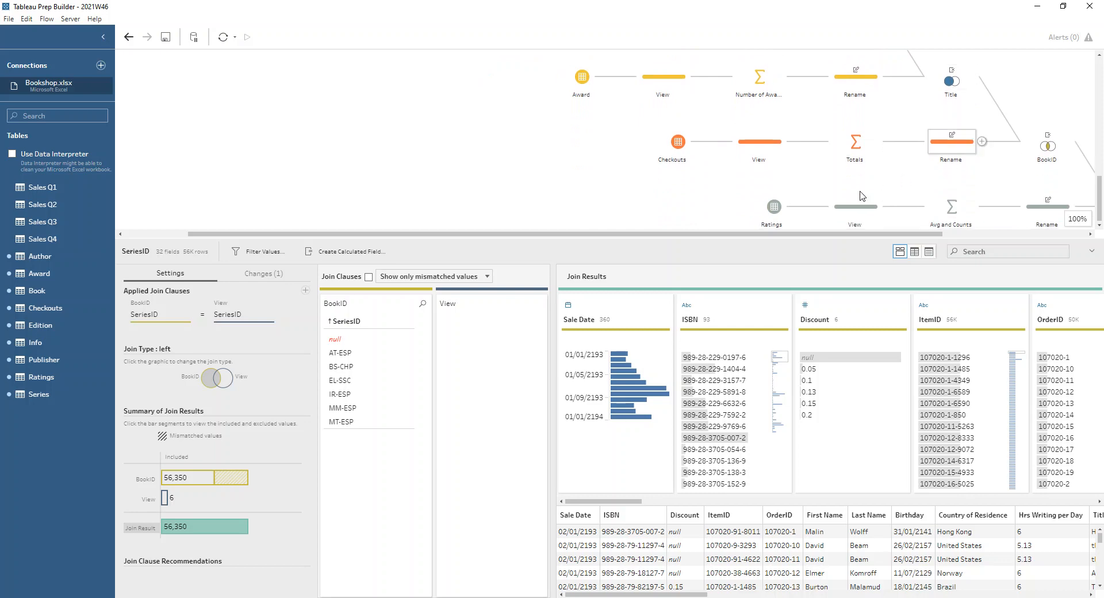
pyautogui.scroll(1, 707, 229)
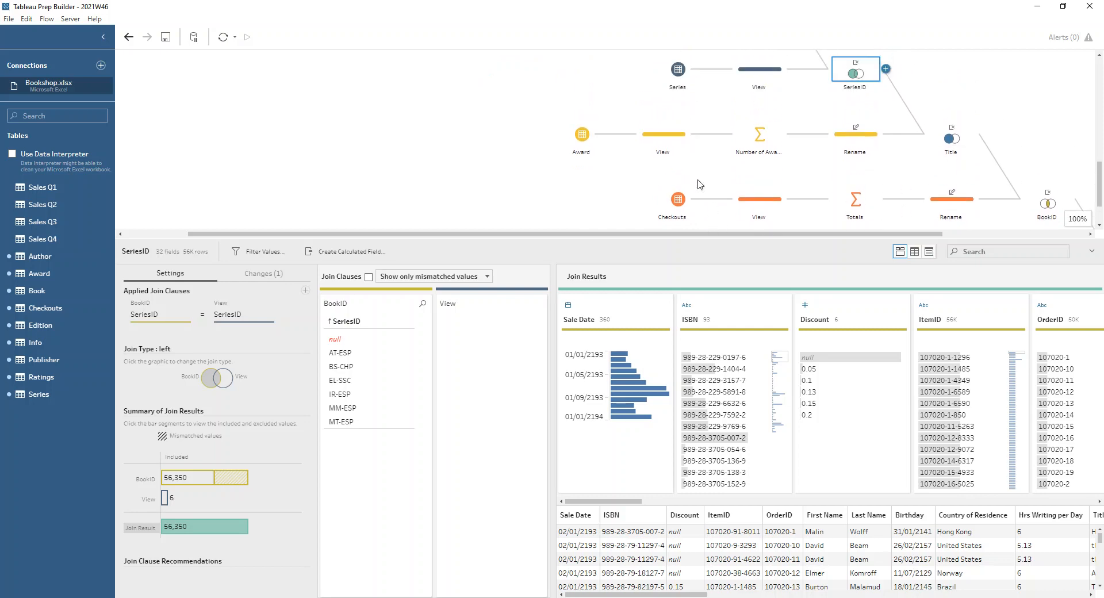
pyautogui.click(680, 140)
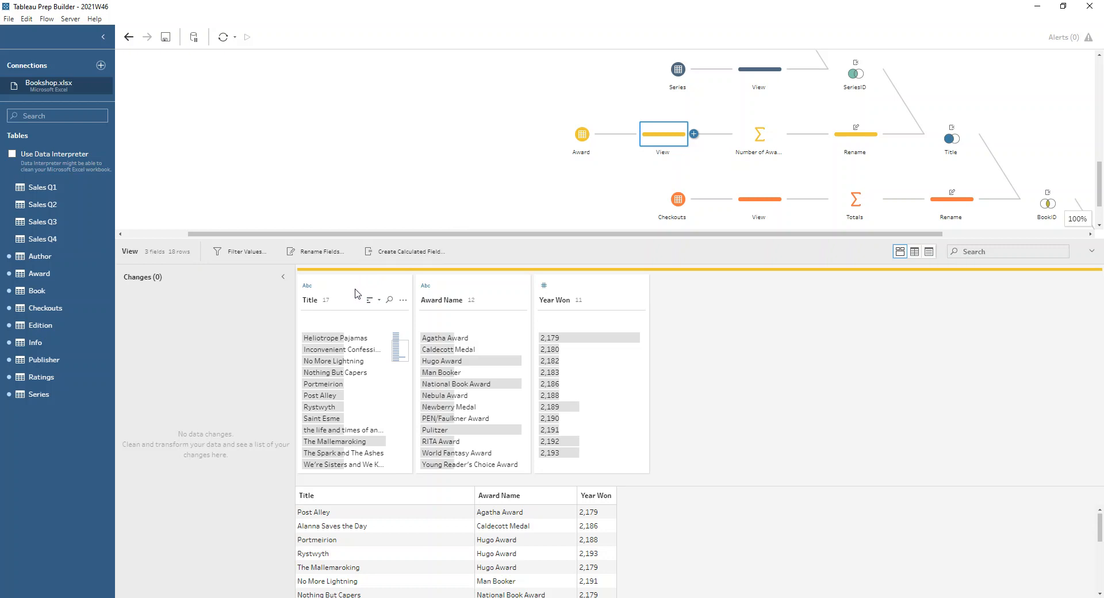
pyautogui.click(377, 446)
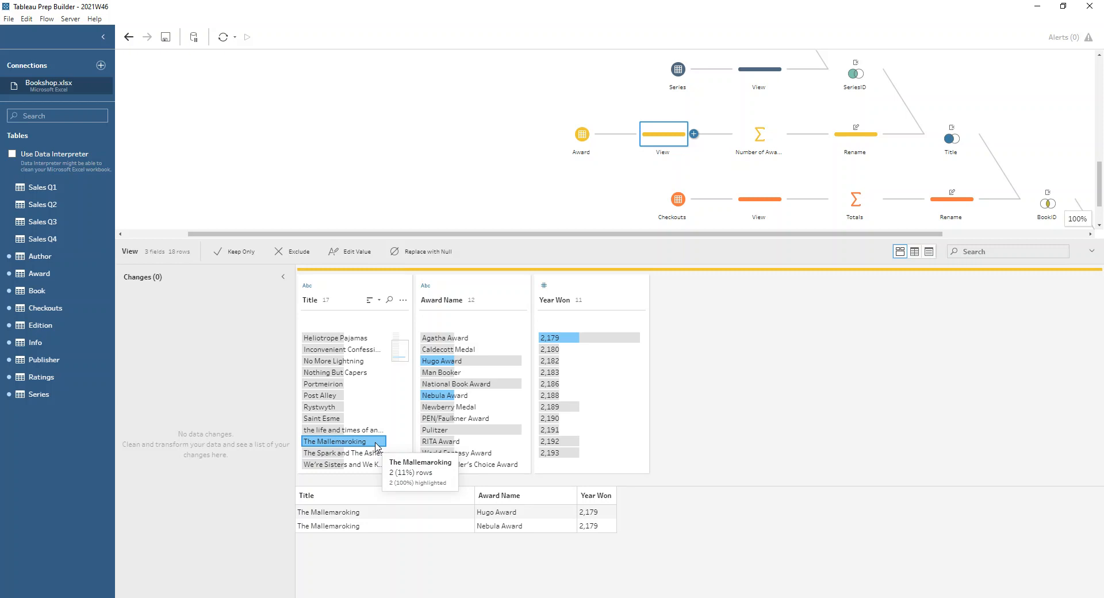
# - Examine the Number of Awards aggregation by title, its field rename, and the Title join that adds the awards
pyautogui.click(758, 134)
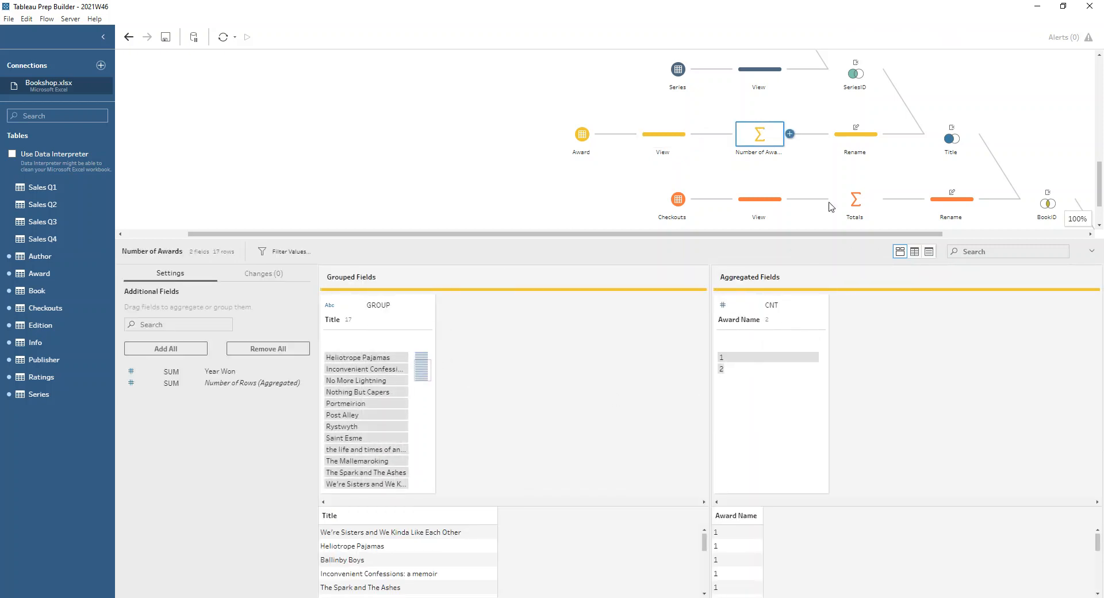
pyautogui.click(843, 146)
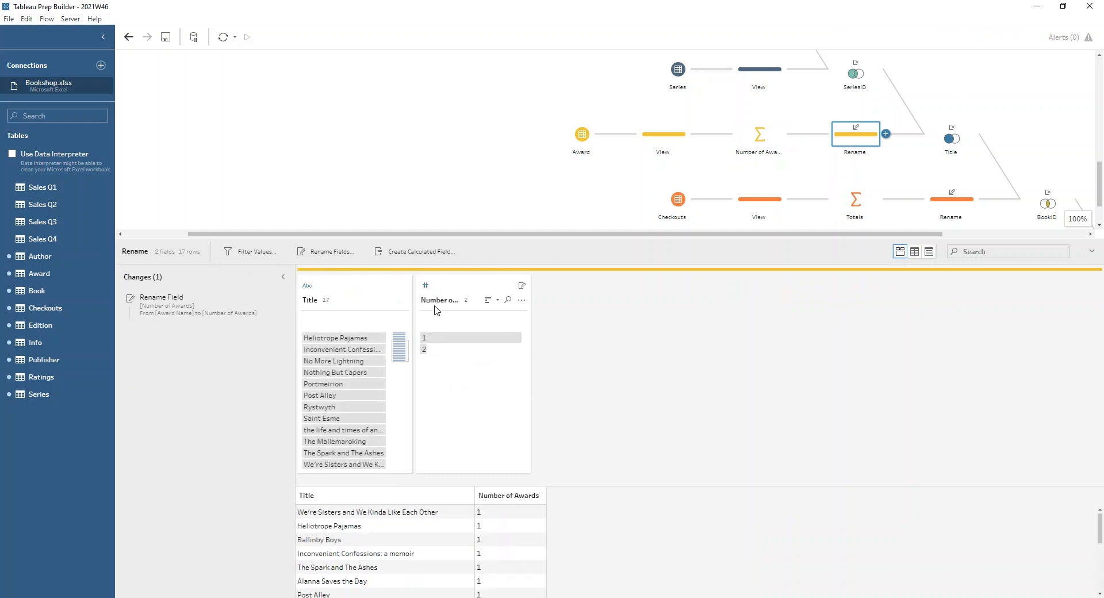
pyautogui.click(951, 143)
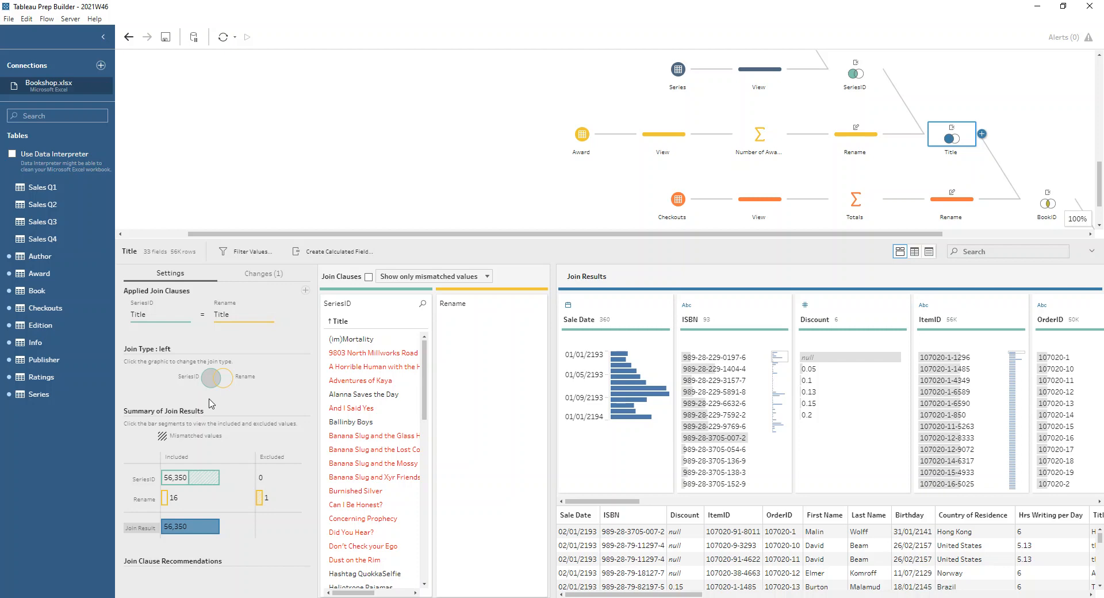
# - Trace the Checkouts branch through its source fields, the Totals aggregation per BookID and the renamed fields to its BookID join
pyautogui.scroll(-2, 705, 159)
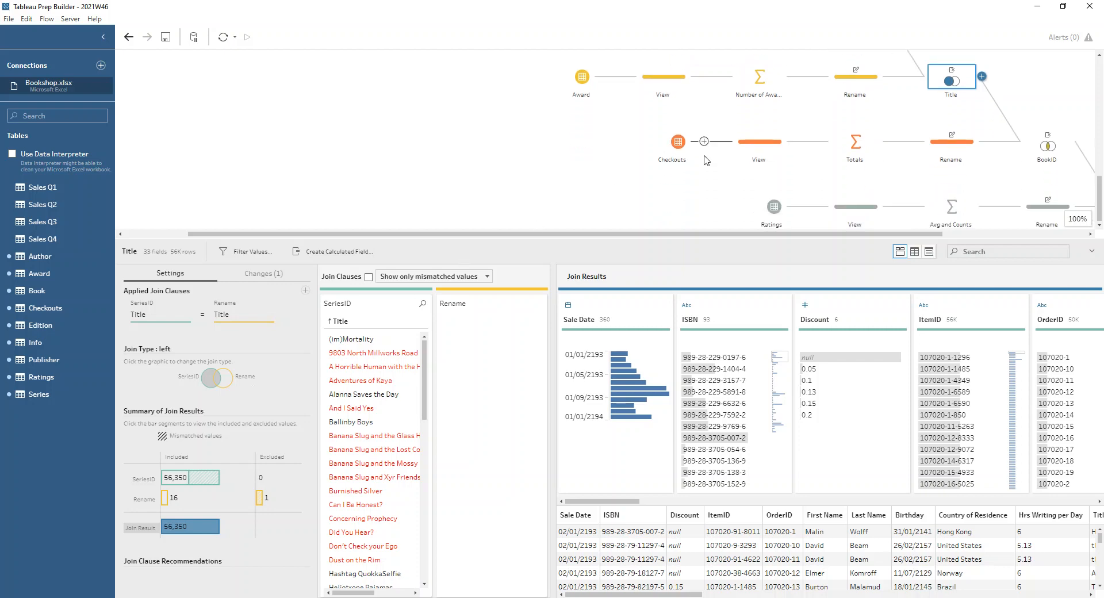
pyautogui.click(755, 147)
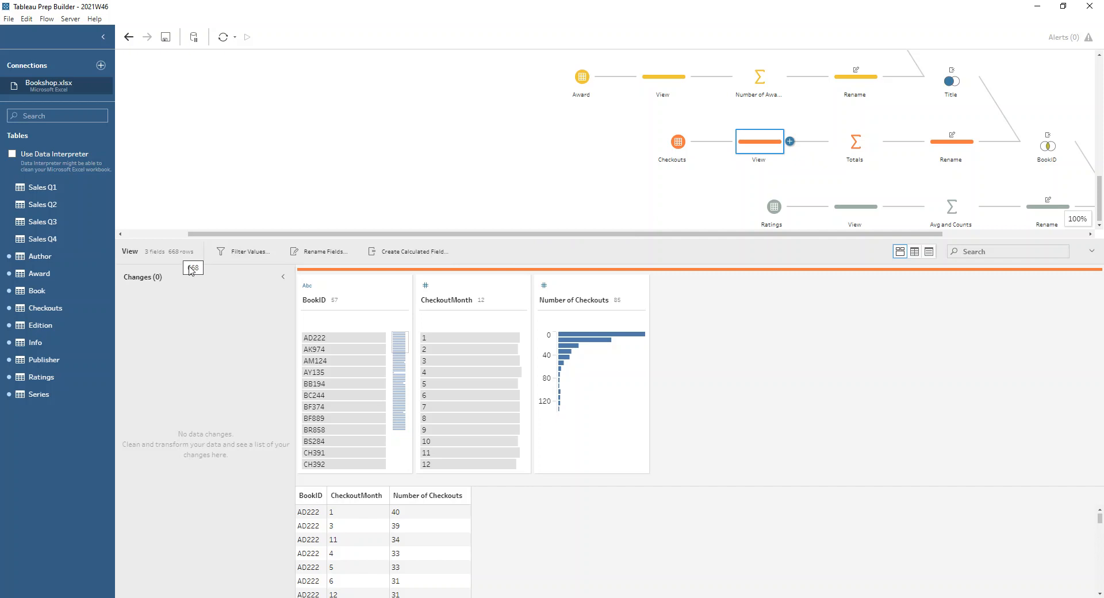
pyautogui.moveTo(379, 337)
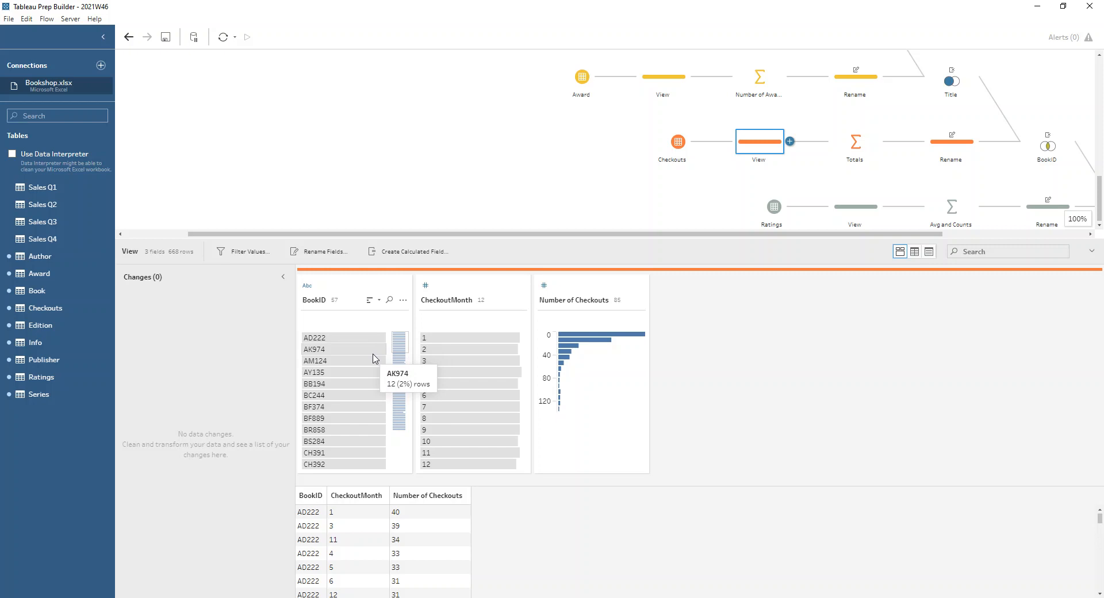
pyautogui.click(857, 142)
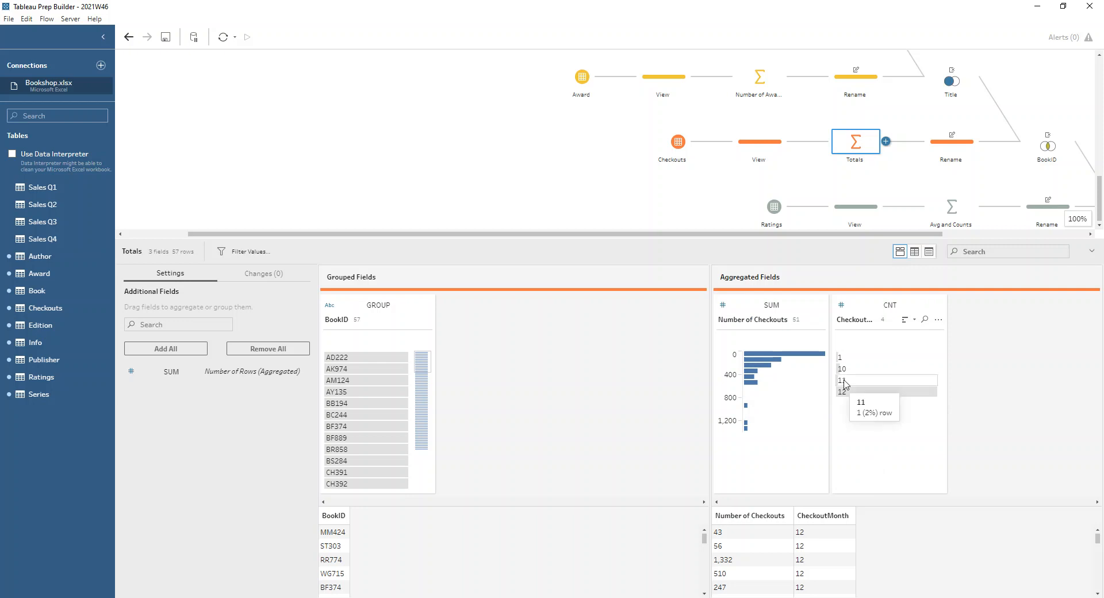
pyautogui.click(936, 150)
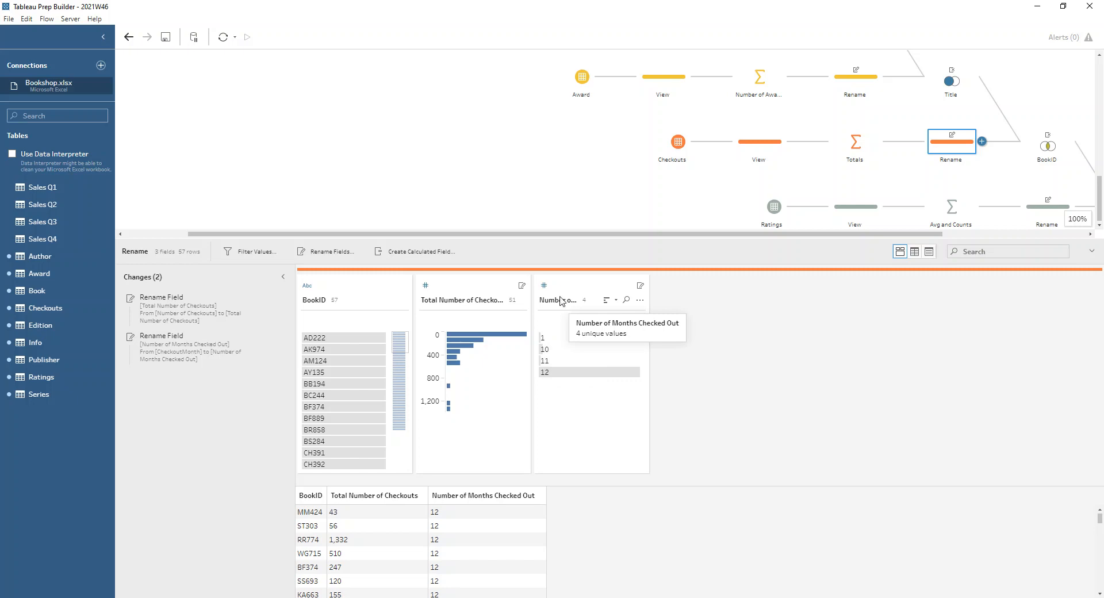
pyautogui.click(1061, 141)
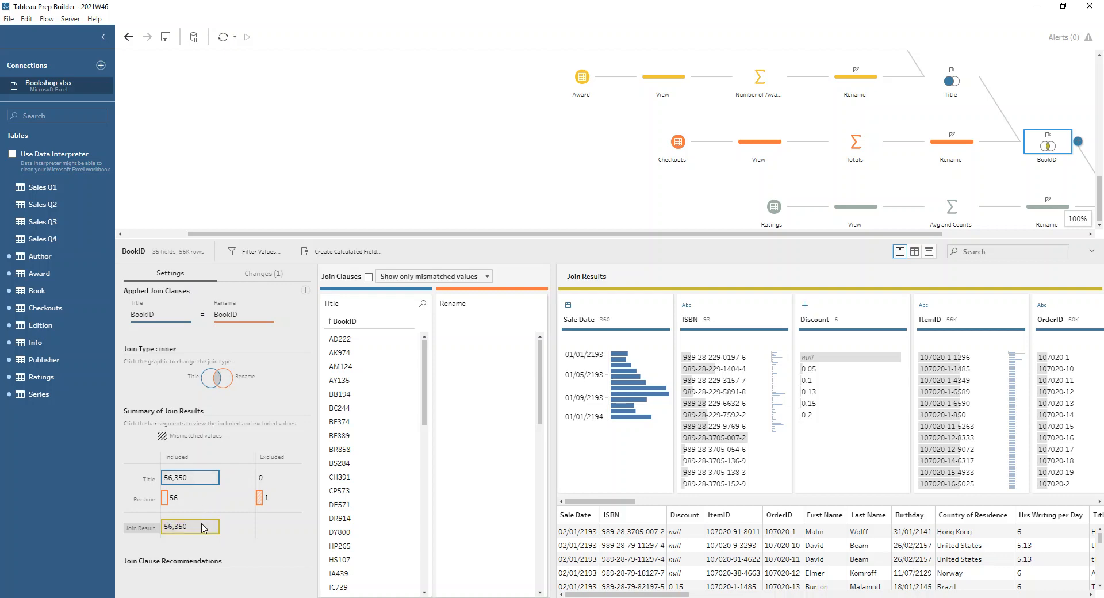
pyautogui.moveTo(205, 529)
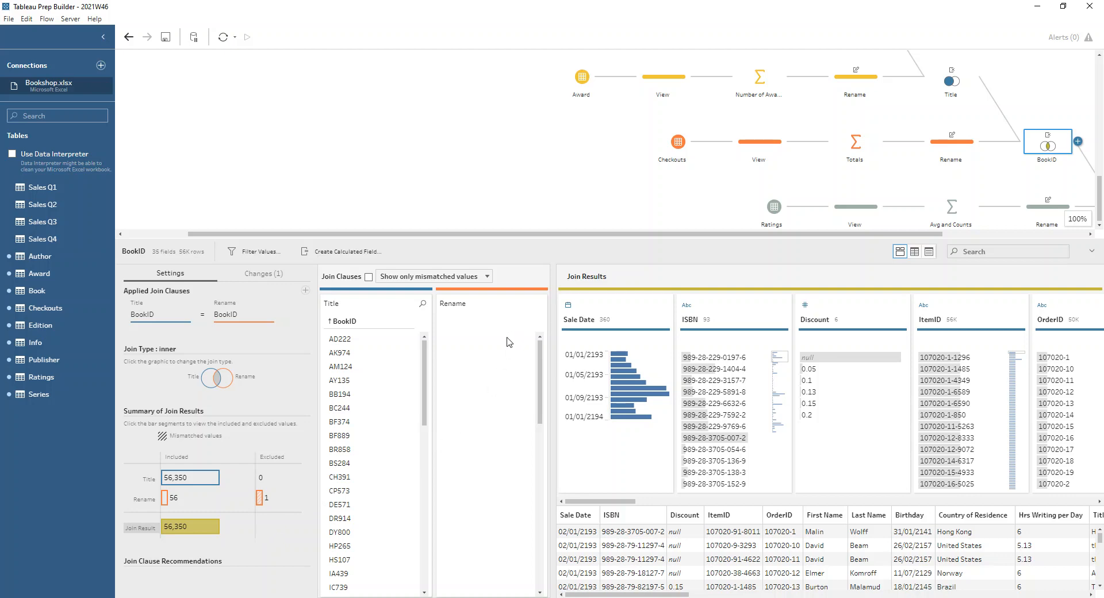
# - Look over the Ratings table's fields, its row count and the number of rows for BookID AD222
pyautogui.moveTo(678, 235); pyautogui.dragTo(825, 233)
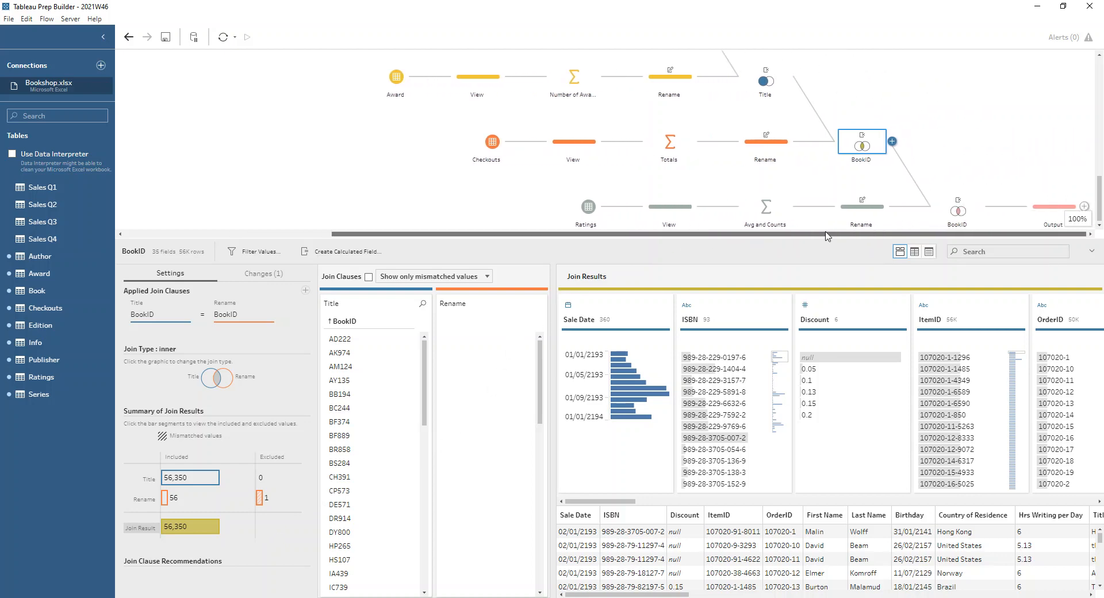
pyautogui.click(595, 210)
pyautogui.click(650, 214)
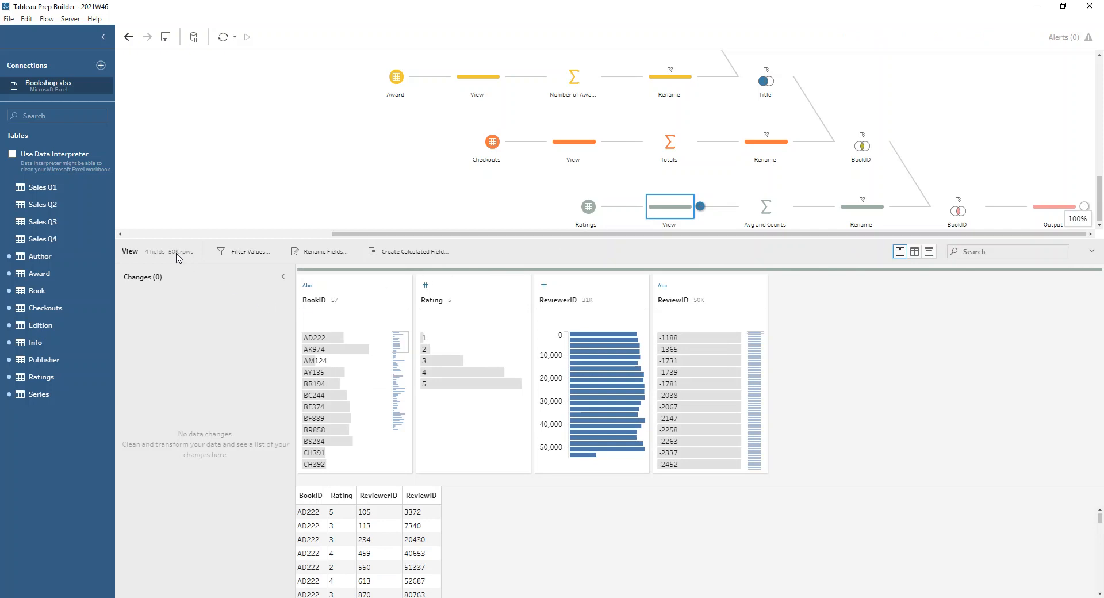
pyautogui.moveTo(178, 257)
pyautogui.moveTo(364, 339)
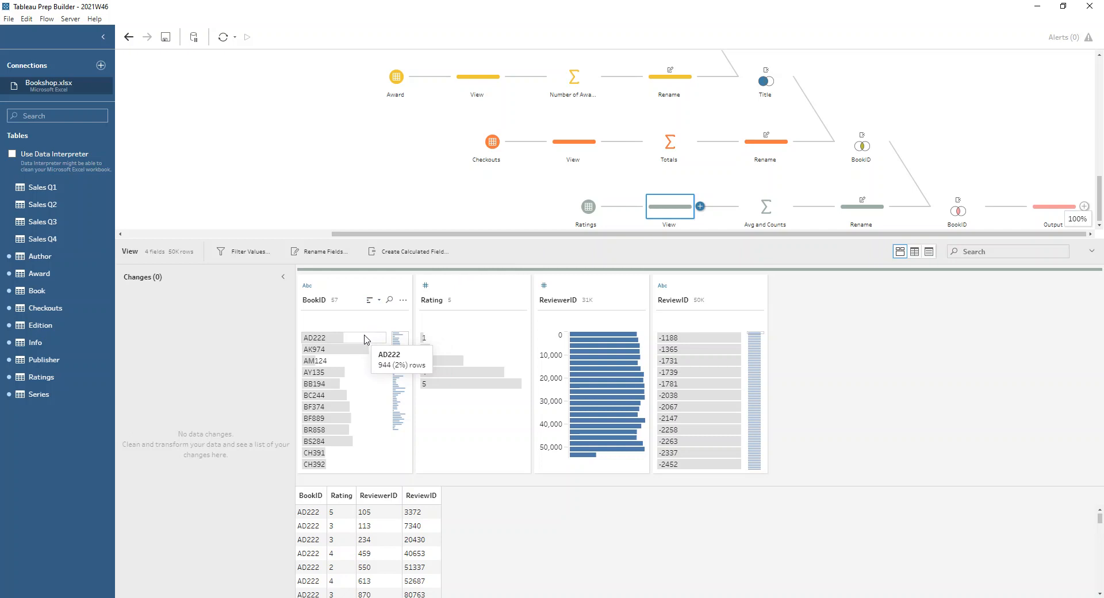
# - Examine the Avg and Counts aggregation, its renamed fields and the last BookID join, and open the Output step
pyautogui.click(755, 209)
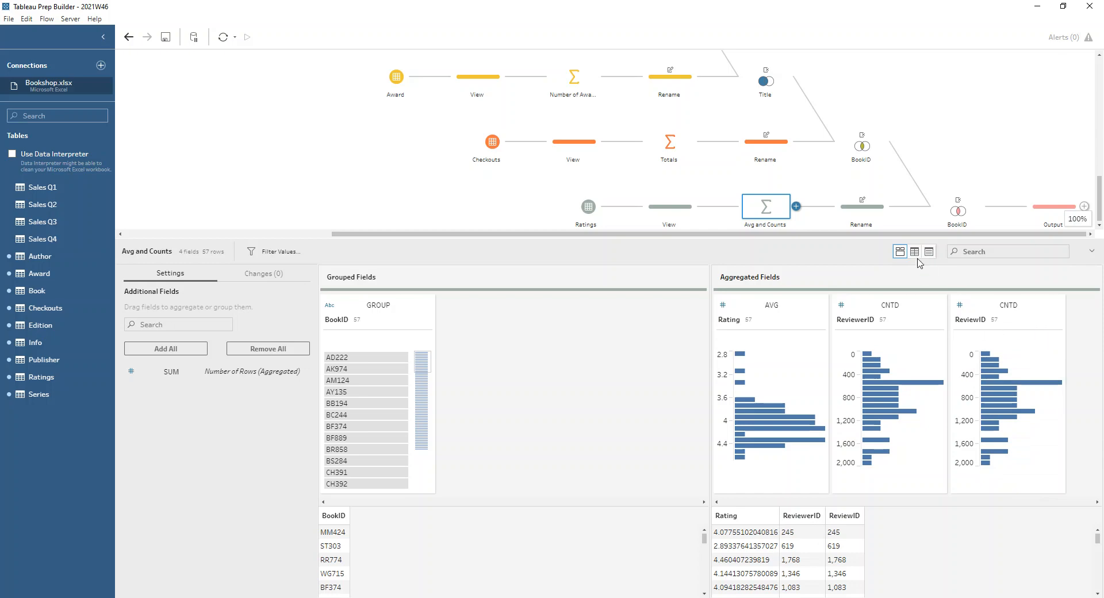
pyautogui.click(875, 219)
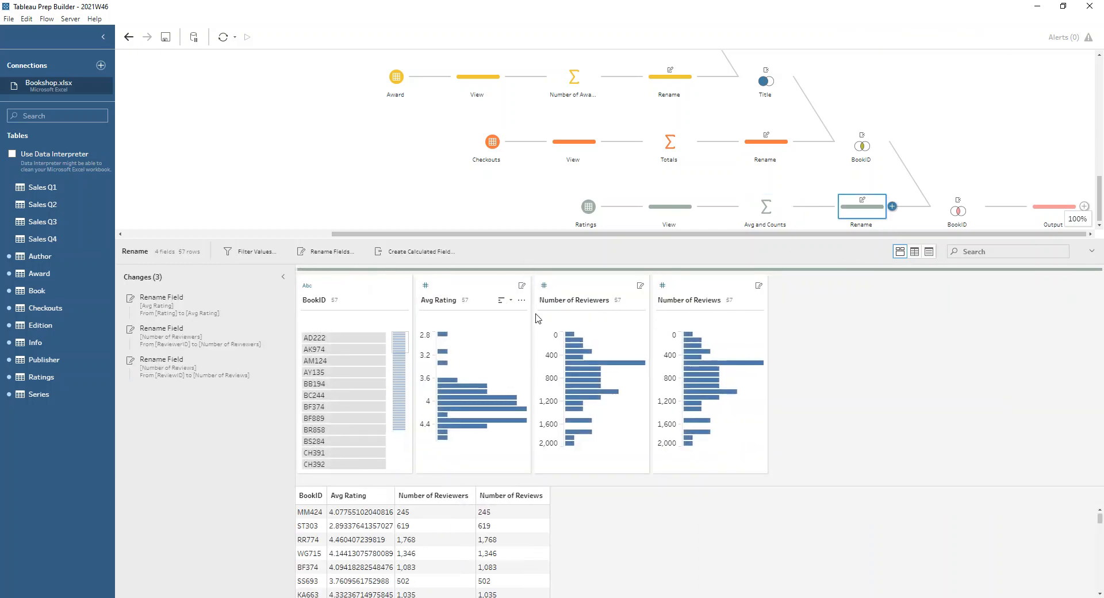
pyautogui.click(945, 217)
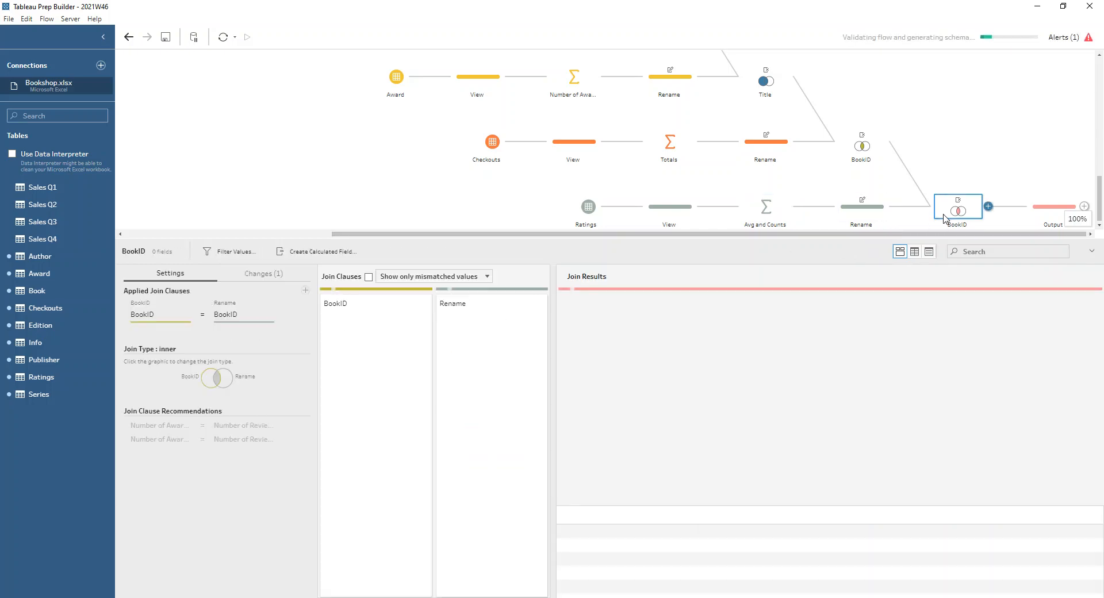
pyautogui.click(1041, 214)
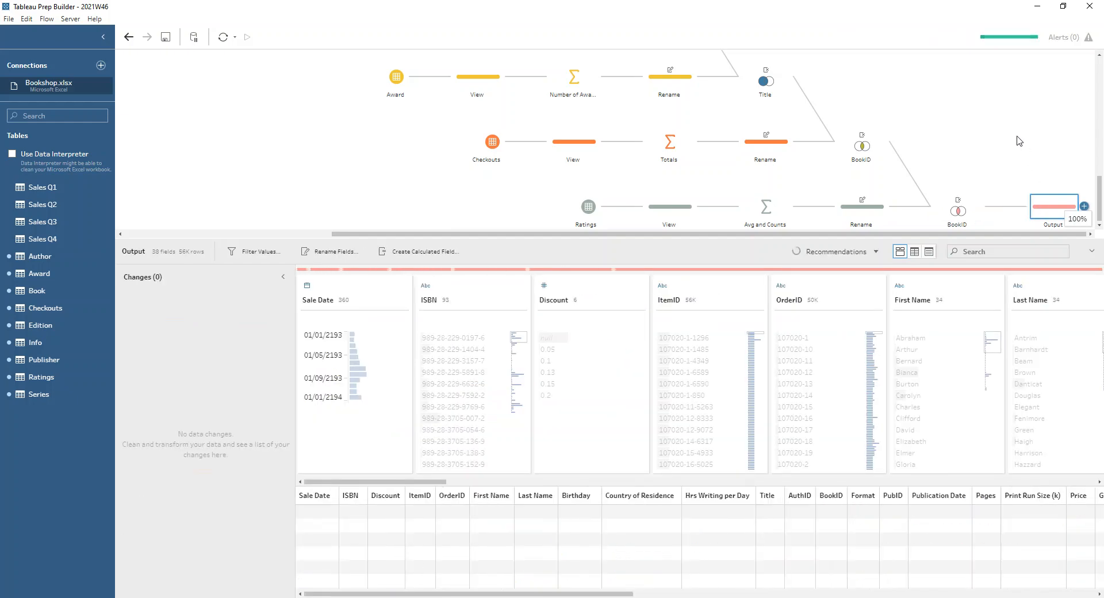